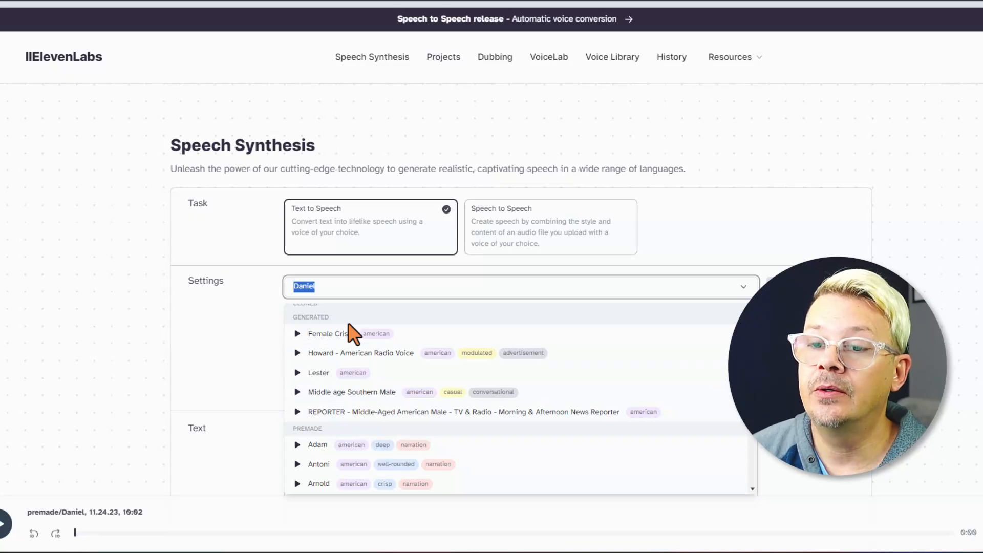
Browse the available voices, select the recently used Daniel voice, and generate speech from the existing text
{"action": "scroll", "coordinate": [339, 382], "scroll_direction": "down", "scroll_amount": 1}
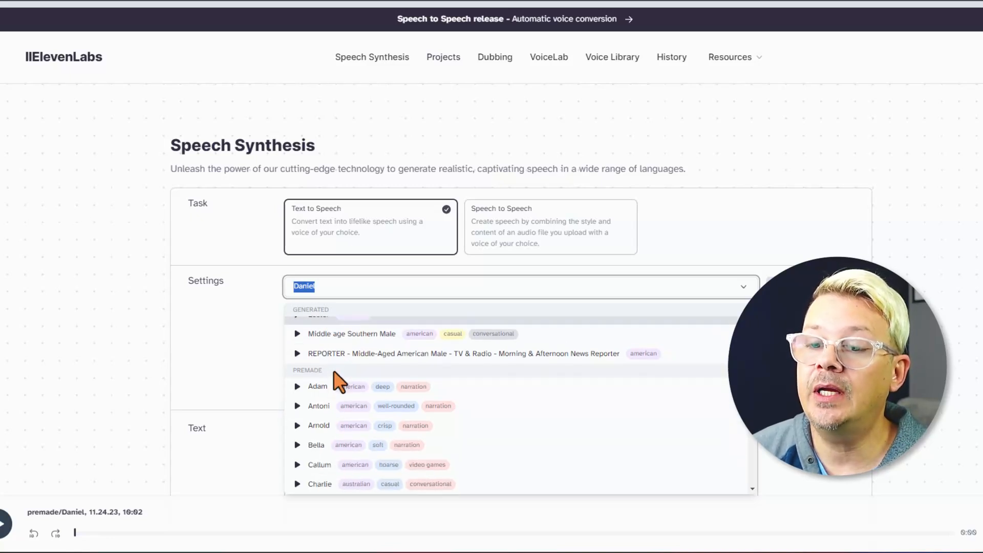
{"action": "scroll", "coordinate": [461, 359], "scroll_direction": "down", "scroll_amount": 1}
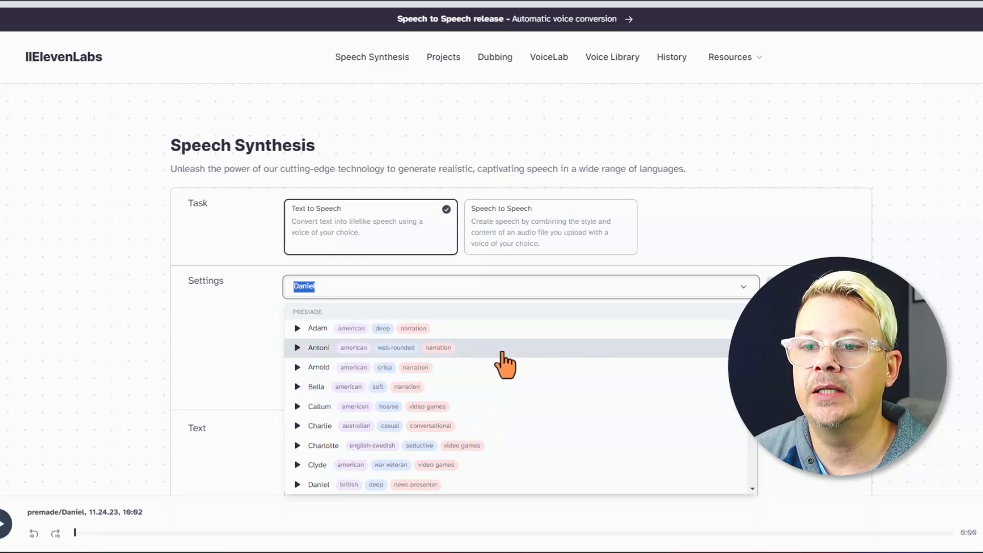
{"action": "left_click", "coordinate": [261, 444]}
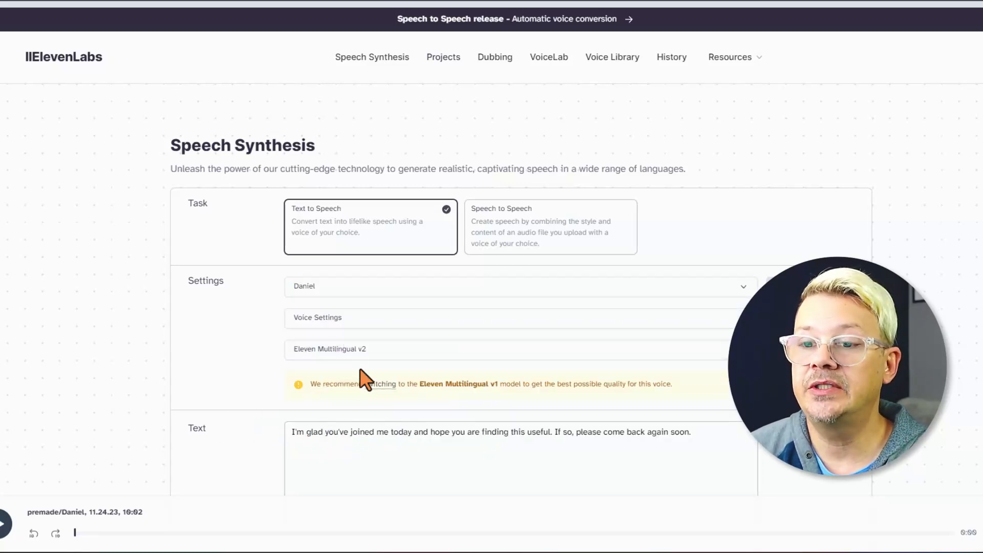
{"action": "left_click", "coordinate": [337, 289]}
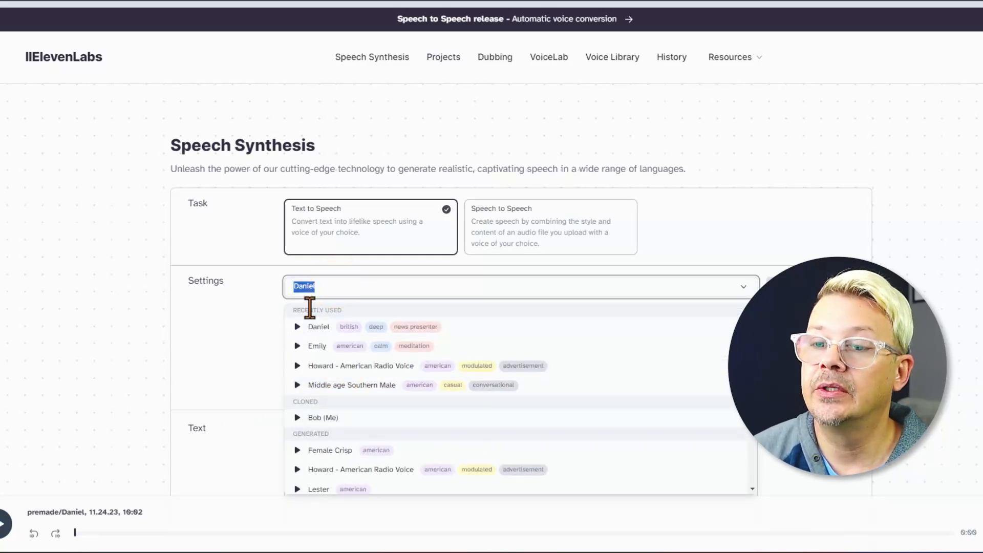
{"action": "left_click", "coordinate": [312, 327]}
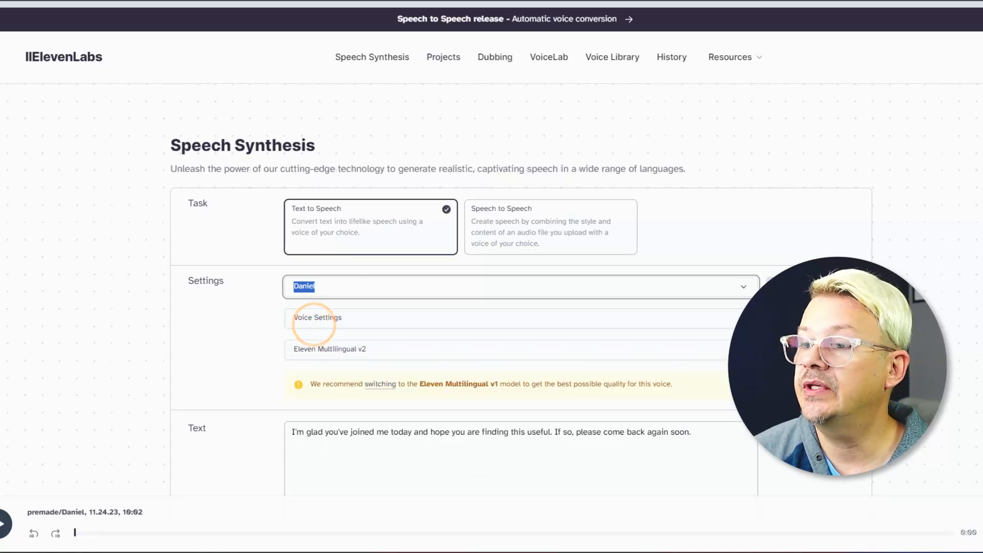
{"action": "scroll", "coordinate": [314, 324], "scroll_direction": "down", "scroll_amount": 5}
{"action": "left_click", "coordinate": [461, 365]}
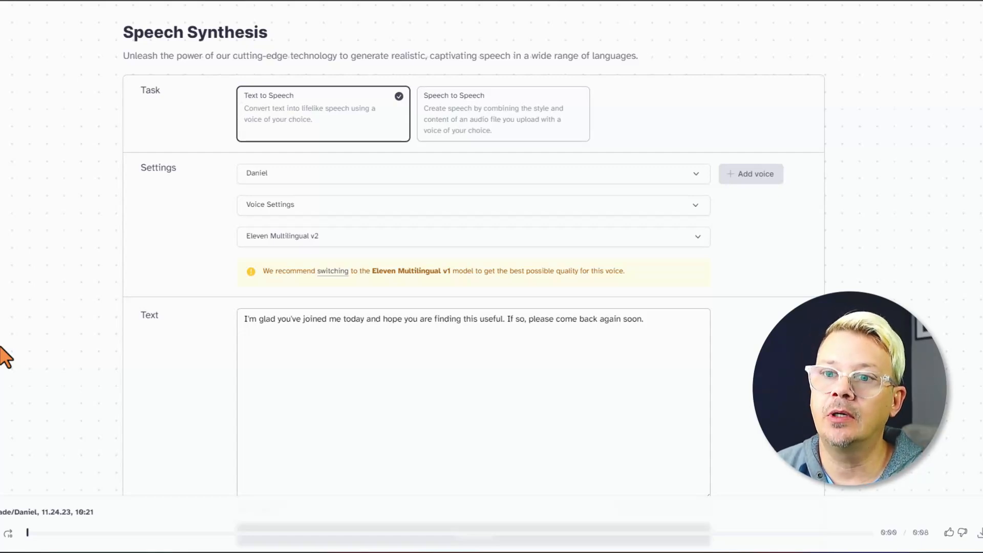
Expand Voice Settings and examine the Stability, Clarity + Similarity Enhancement, Style Exaggeration and Speaker Boost options
{"action": "scroll", "coordinate": [5, 347], "scroll_direction": "up", "scroll_amount": 1}
{"action": "scroll", "coordinate": [11, 344], "scroll_direction": "down", "scroll_amount": 3}
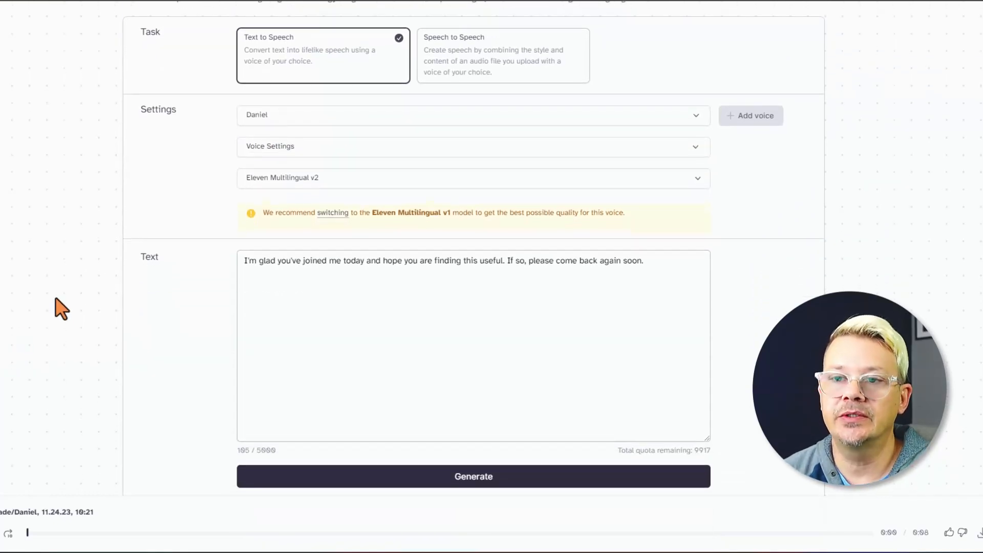
{"action": "scroll", "coordinate": [81, 243], "scroll_direction": "down", "scroll_amount": 1}
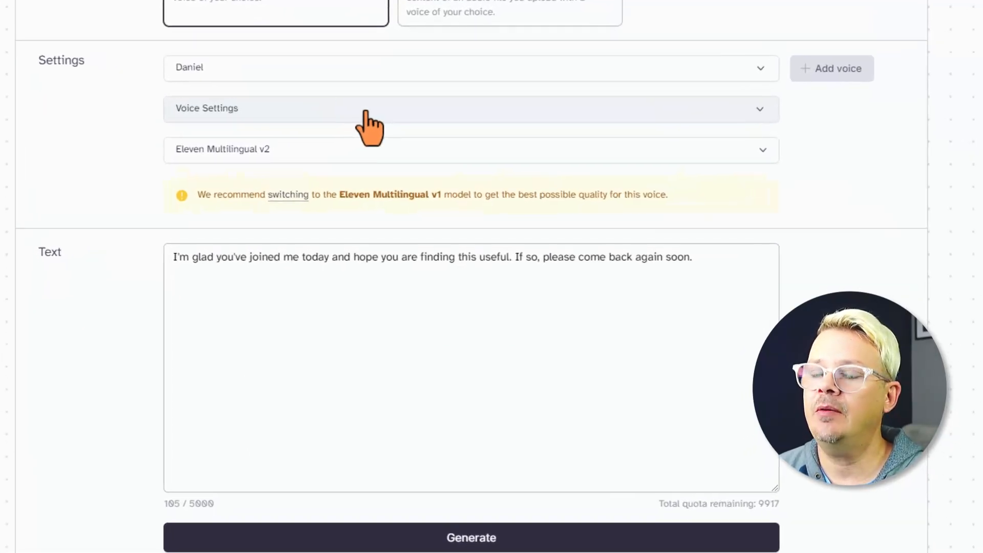
{"action": "left_click", "coordinate": [365, 112]}
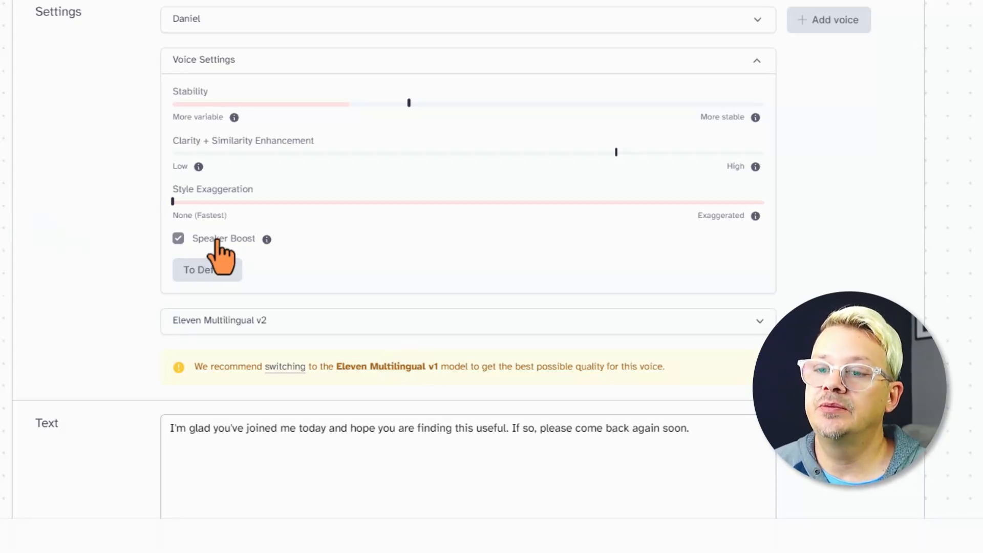
{"action": "mouse_move", "coordinate": [266, 240]}
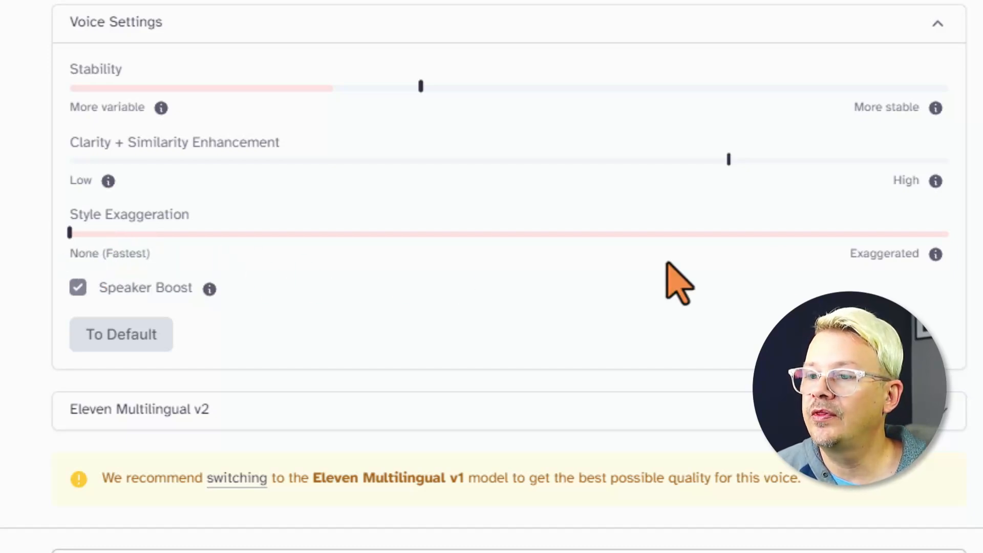
{"action": "mouse_move", "coordinate": [69, 235]}
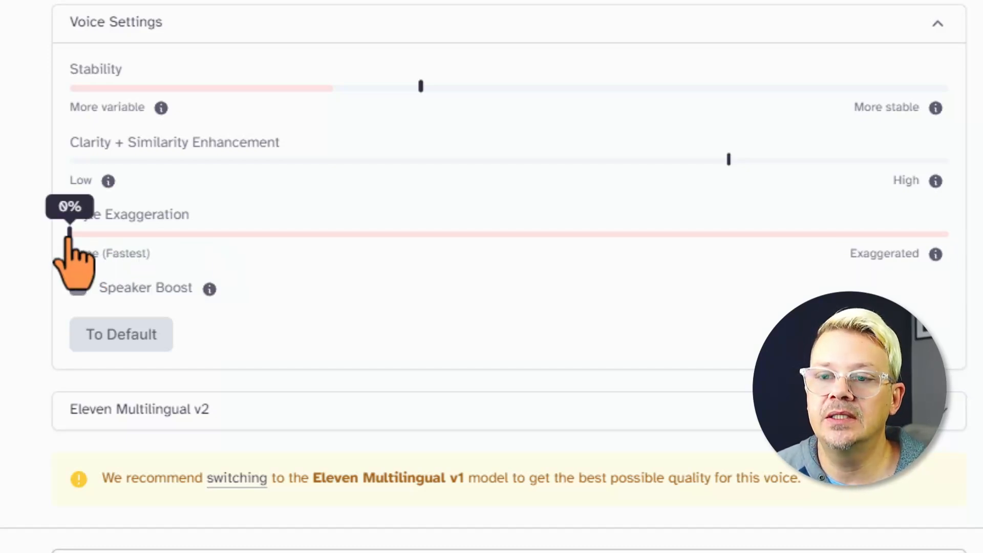
{"action": "mouse_move", "coordinate": [70, 234]}
{"action": "left_mouse_down"}
{"action": "mouse_move", "coordinate": [147, 225]}
{"action": "mouse_move", "coordinate": [54, 236]}
{"action": "mouse_move", "coordinate": [149, 228]}
{"action": "mouse_move", "coordinate": [72, 237]}
{"action": "left_mouse_up"}
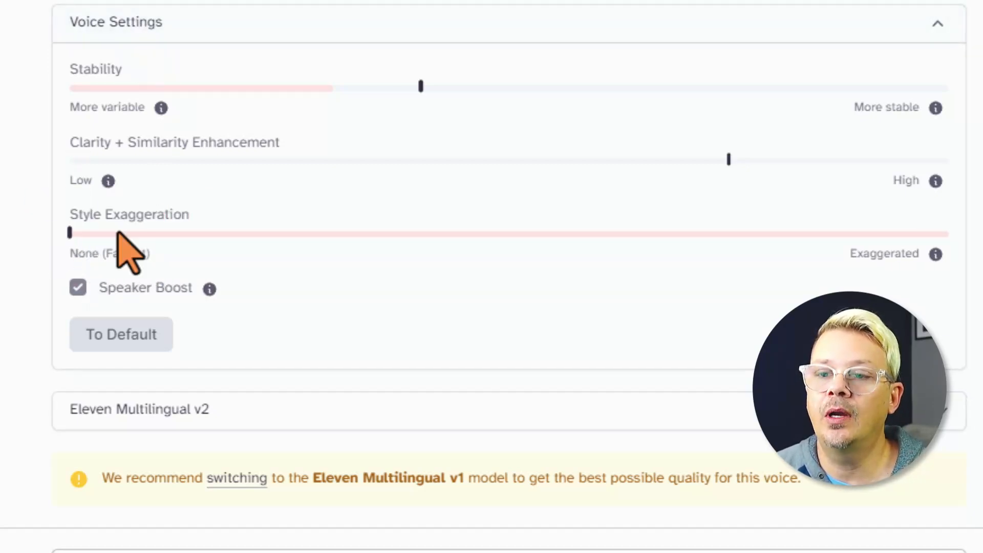
{"action": "mouse_move", "coordinate": [70, 234]}
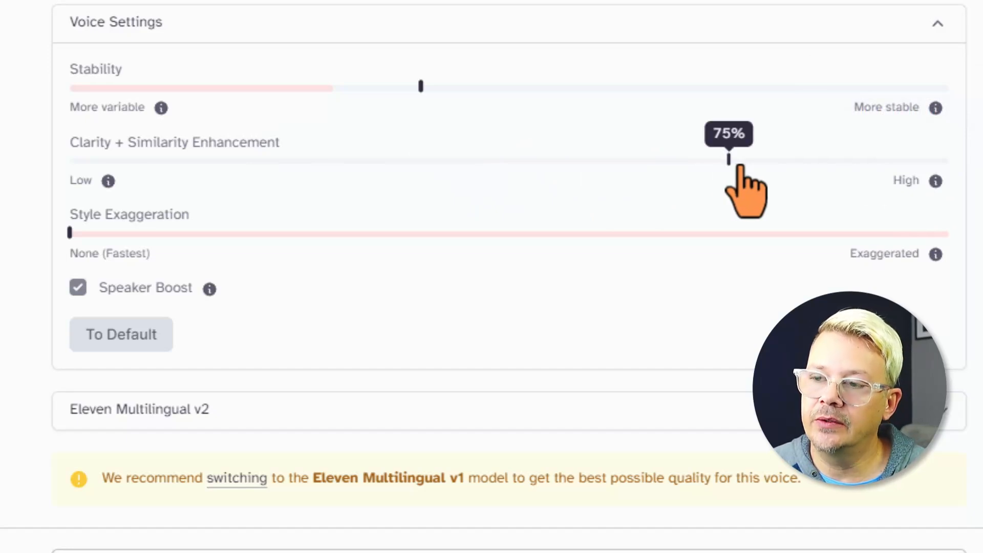
{"action": "mouse_move", "coordinate": [730, 165]}
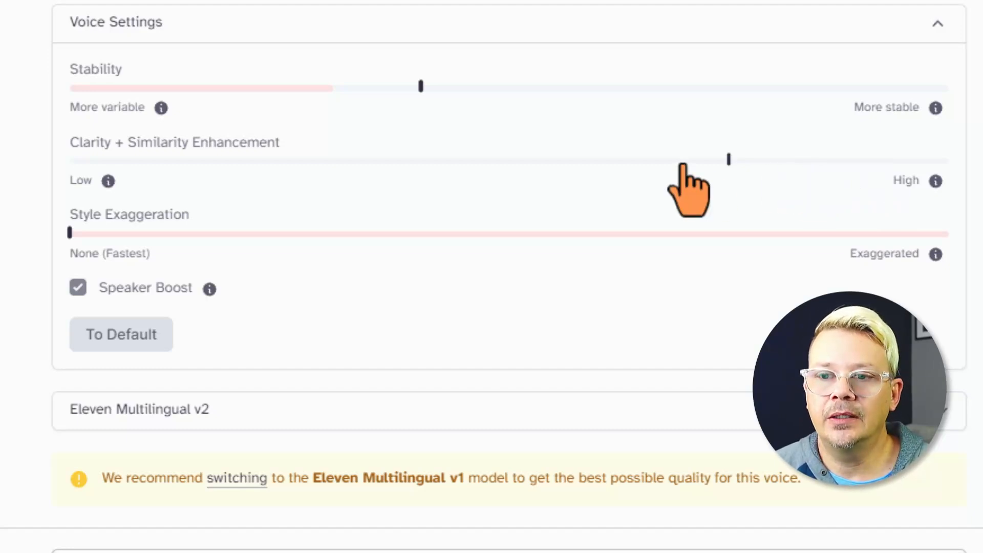
{"action": "mouse_move", "coordinate": [111, 183]}
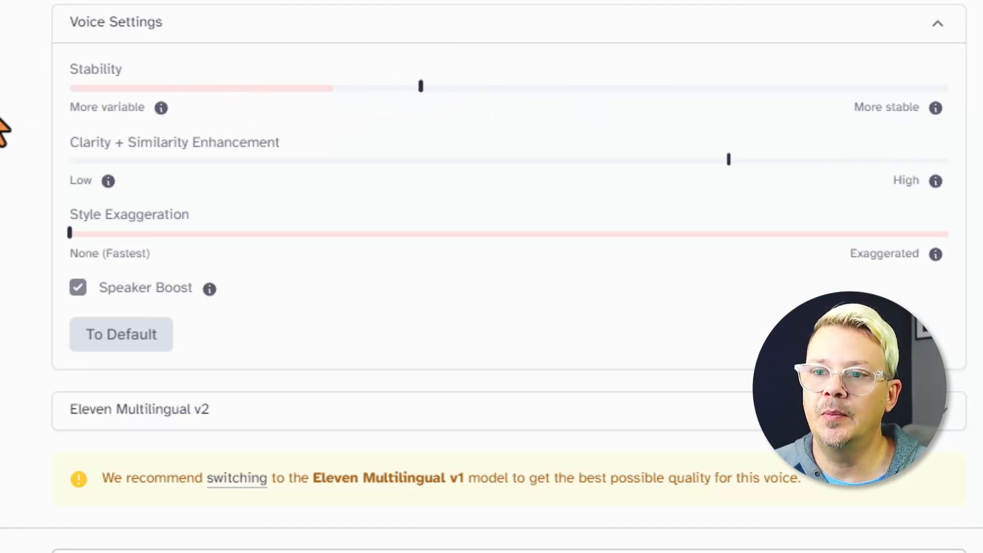
{"action": "scroll", "coordinate": [492, 277], "scroll_direction": "down", "scroll_amount": 2}
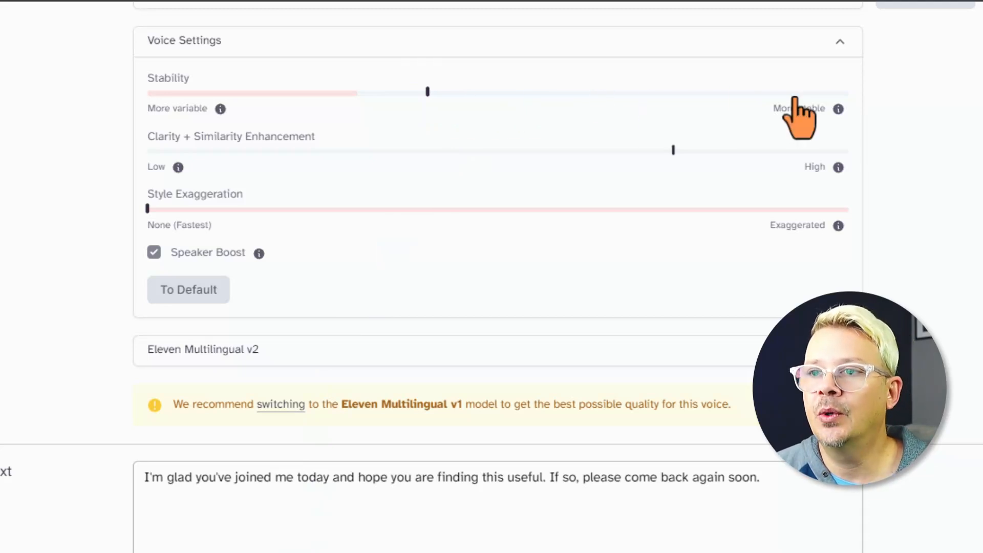
{"action": "mouse_move", "coordinate": [428, 94]}
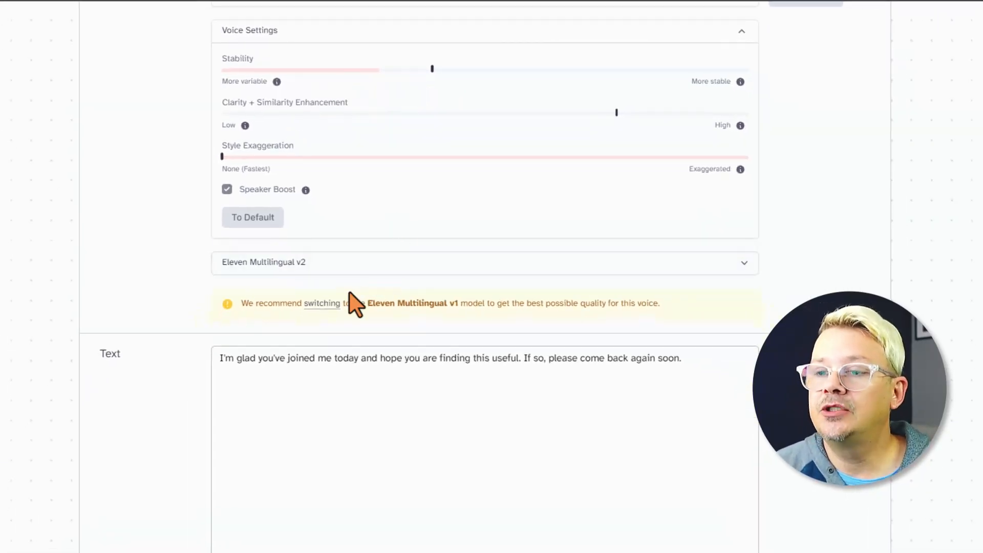
Switch the speech model to Eleven Multilingual v1 and generate the same text with the Daniel voice
{"action": "left_click", "coordinate": [419, 264]}
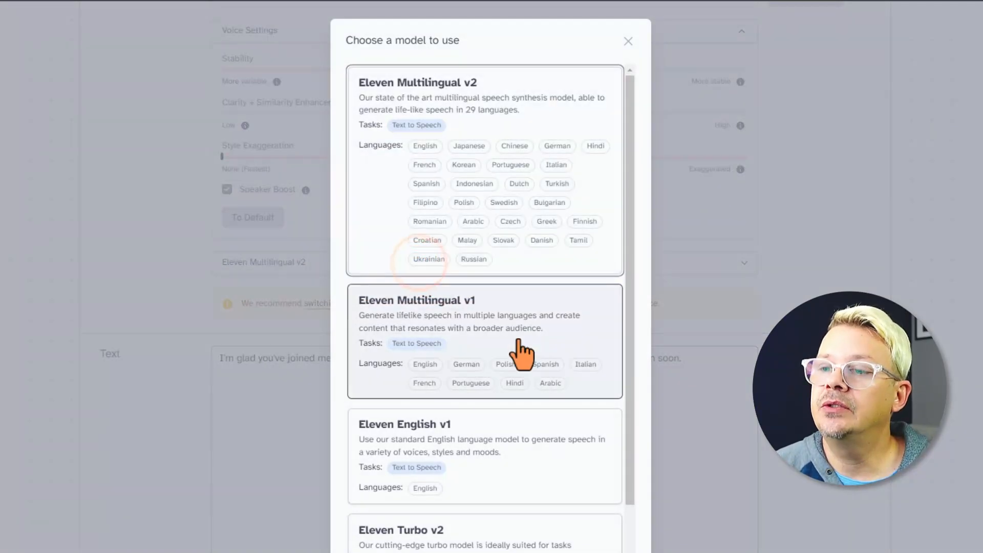
{"action": "left_click", "coordinate": [533, 349]}
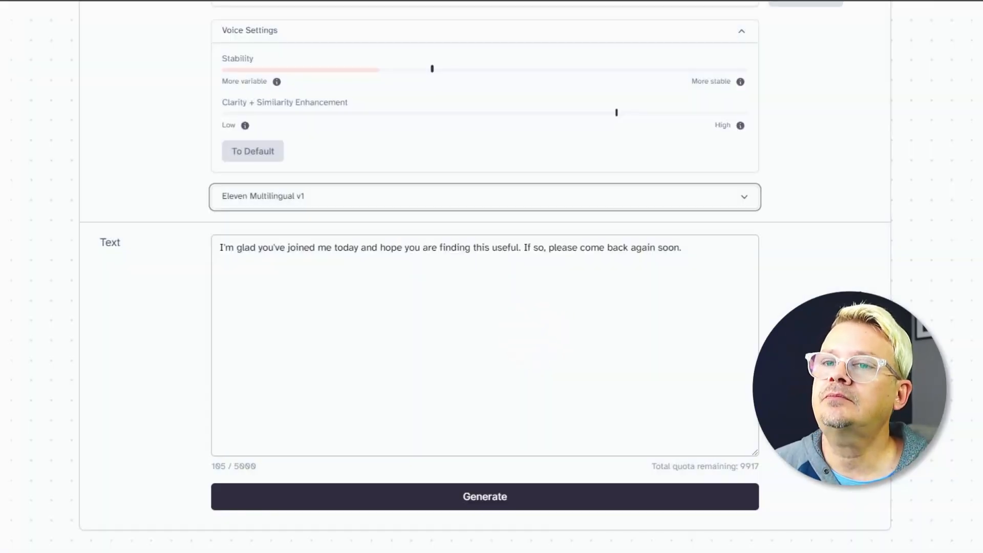
{"action": "scroll", "coordinate": [332, 256], "scroll_direction": "up", "scroll_amount": 3}
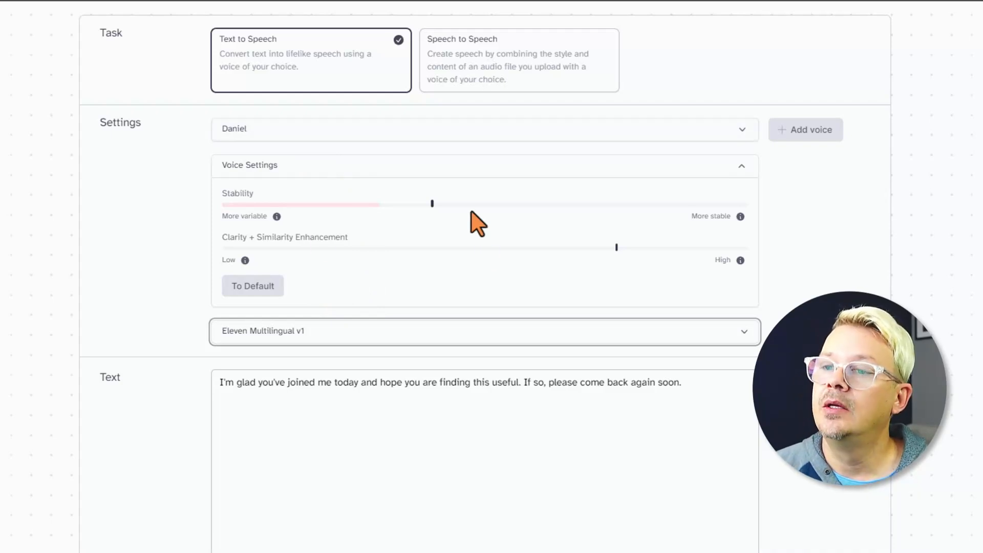
{"action": "mouse_move", "coordinate": [617, 250]}
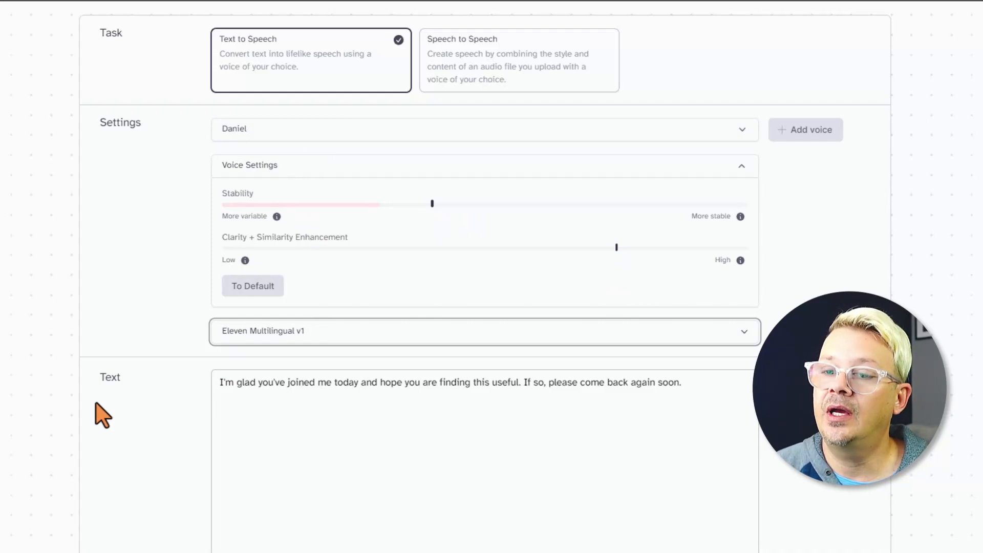
{"action": "scroll", "coordinate": [97, 413], "scroll_direction": "down", "scroll_amount": 4}
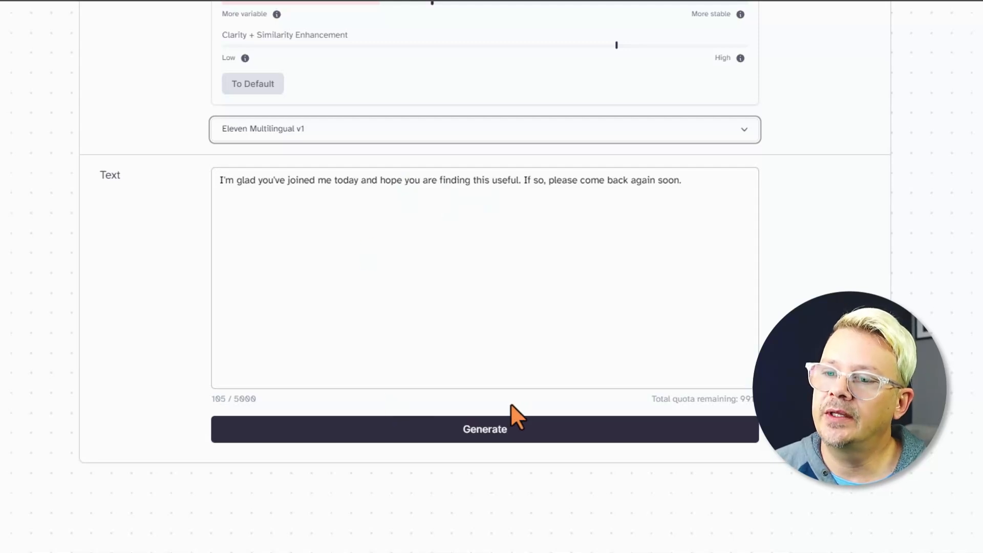
{"action": "left_click", "coordinate": [428, 431]}
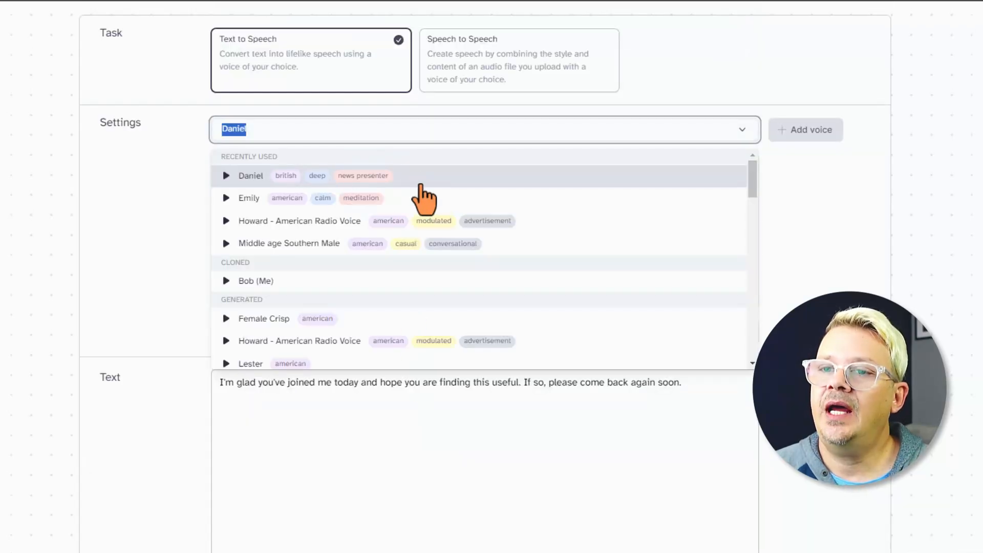
Change the voice to the premade Antoni and generate speech from the same text
{"action": "scroll", "coordinate": [424, 195], "scroll_direction": "up", "scroll_amount": 4}
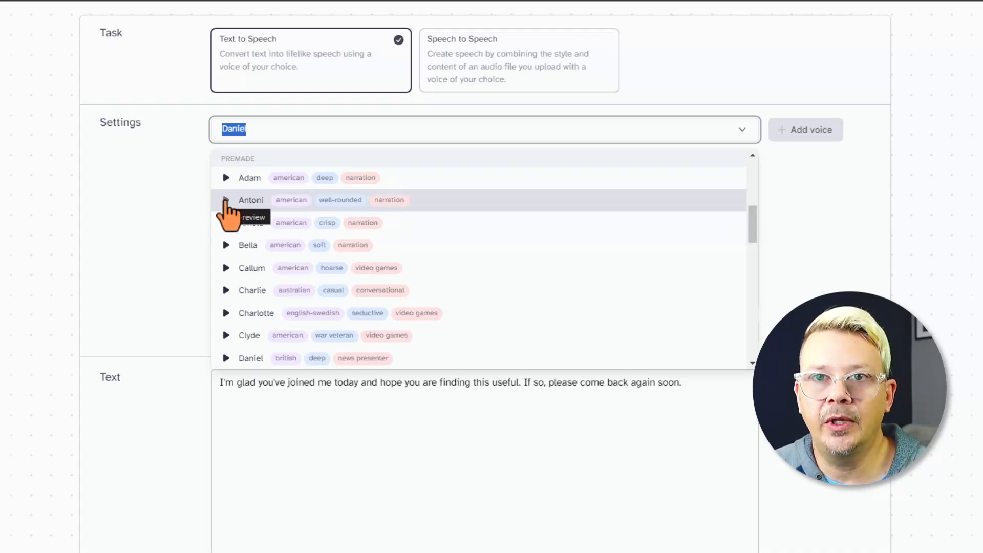
{"action": "left_click", "coordinate": [252, 200]}
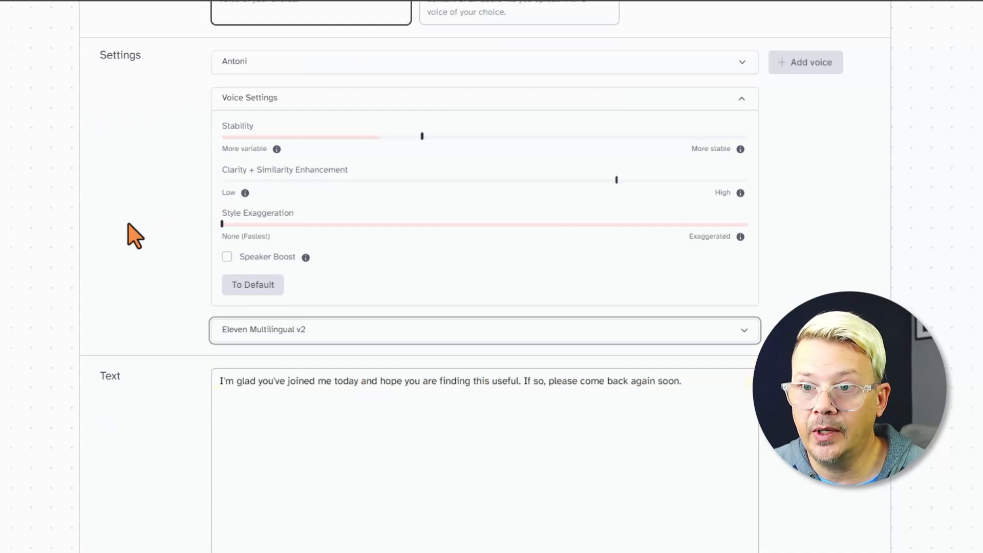
{"action": "scroll", "coordinate": [134, 256], "scroll_direction": "down", "scroll_amount": 4}
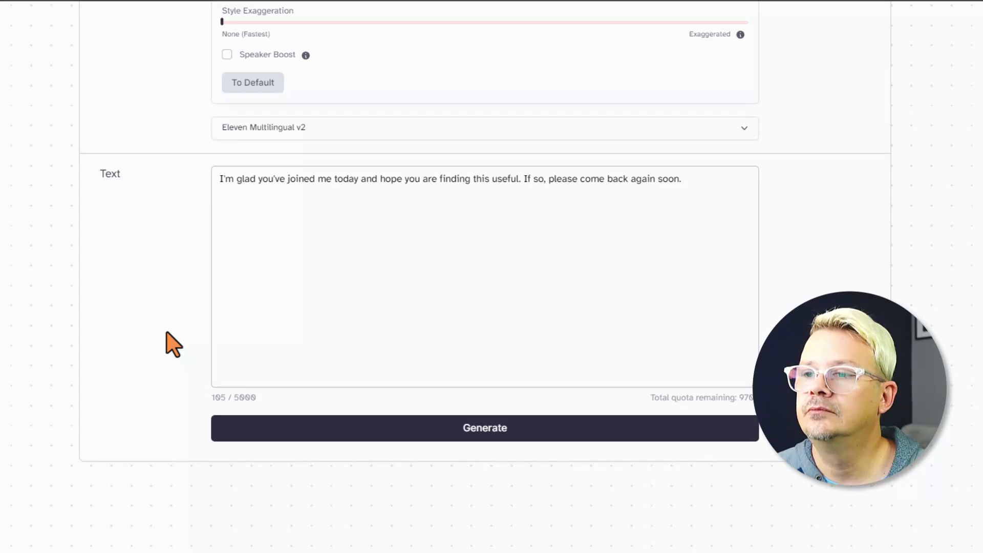
Set Antoni's Stability to about 30%, Clarity + Similarity Enhancement to 60% and Style Exaggeration to 10%
{"action": "scroll", "coordinate": [166, 332], "scroll_direction": "up", "scroll_amount": 4}
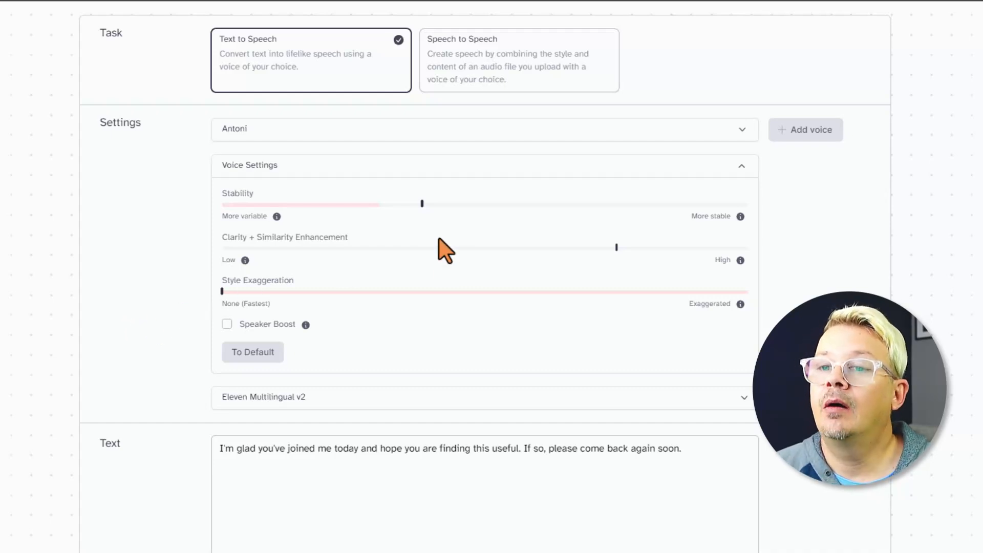
{"action": "left_click_drag", "start_coordinate": [422, 205], "coordinate": [380, 212]}
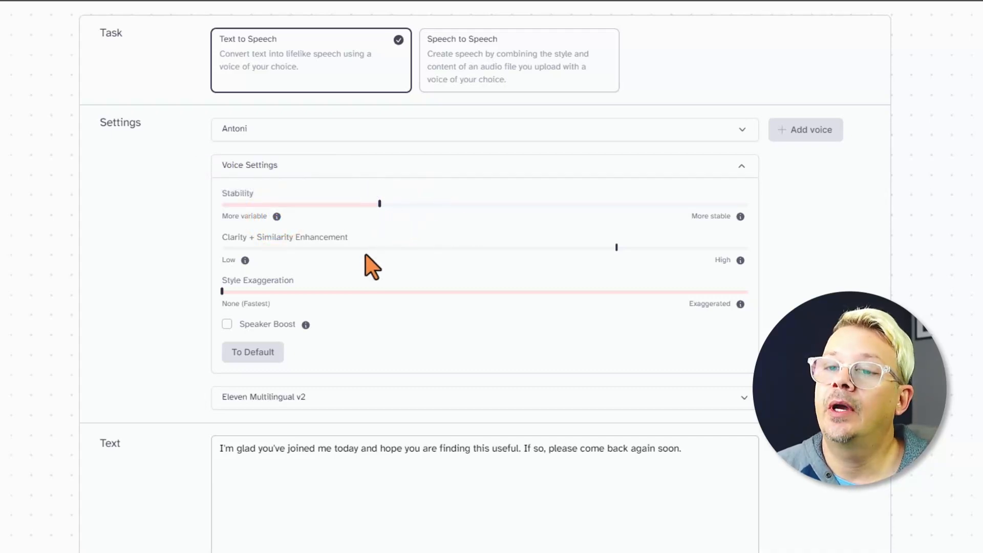
{"action": "left_click_drag", "start_coordinate": [616, 248], "coordinate": [537, 249]}
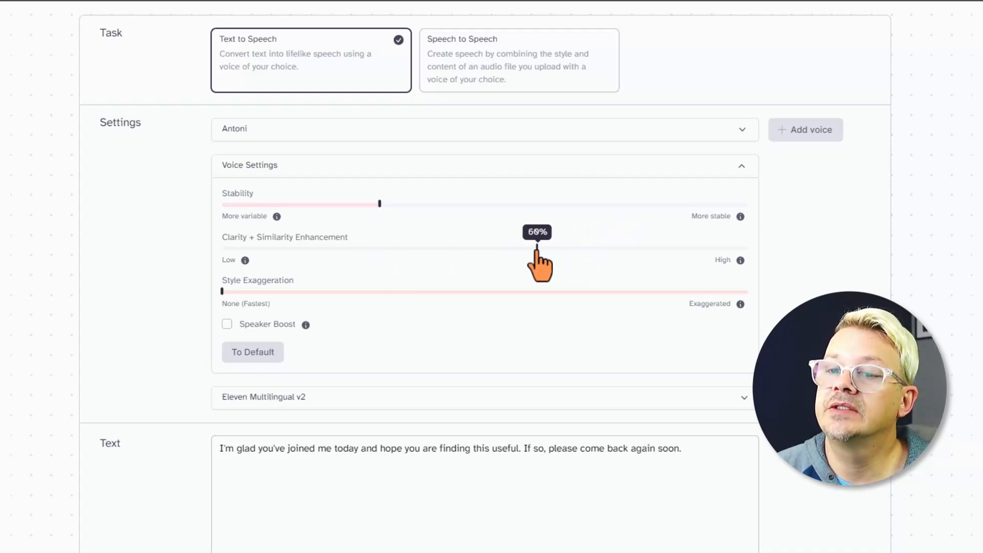
{"action": "mouse_move", "coordinate": [220, 297]}
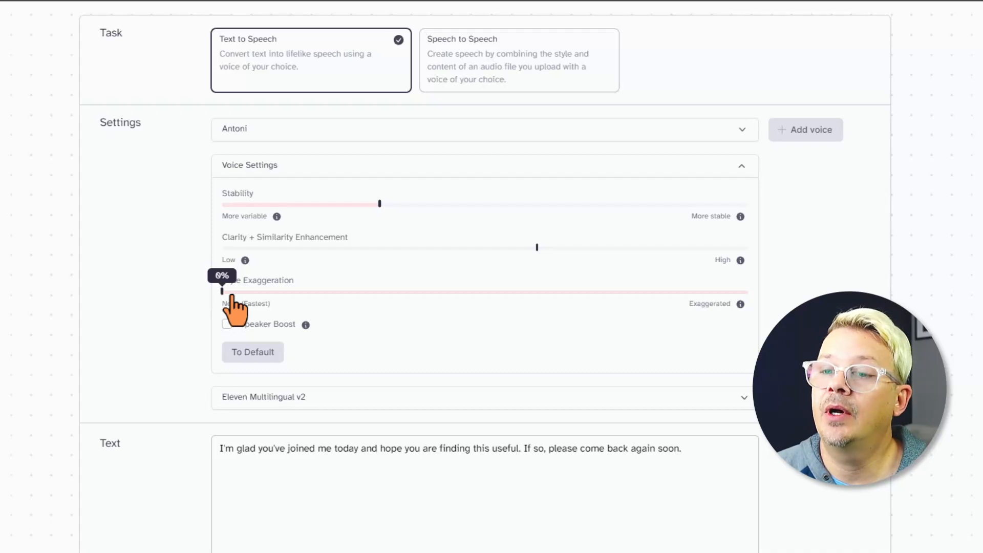
{"action": "left_click_drag", "start_coordinate": [223, 292], "coordinate": [275, 292]}
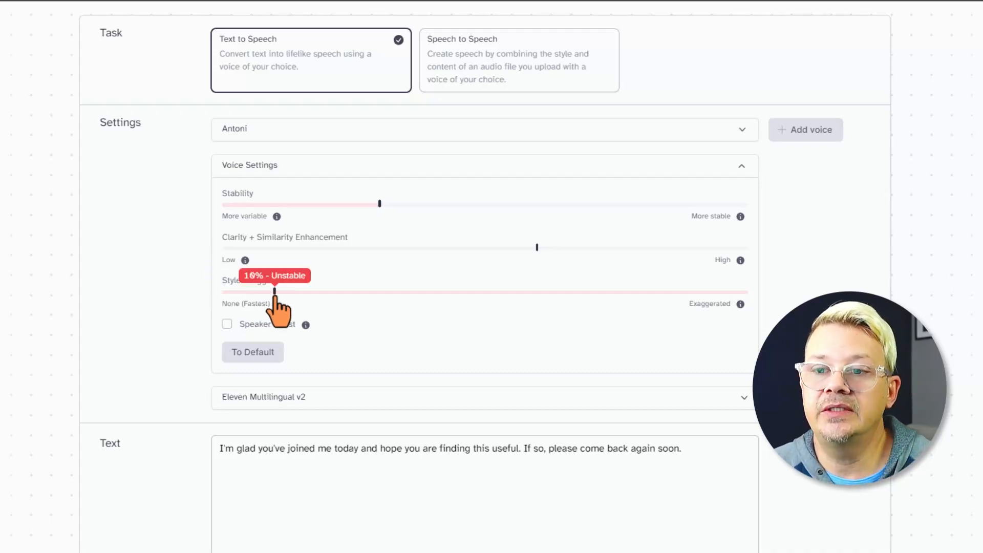
{"action": "left_click", "coordinate": [158, 293]}
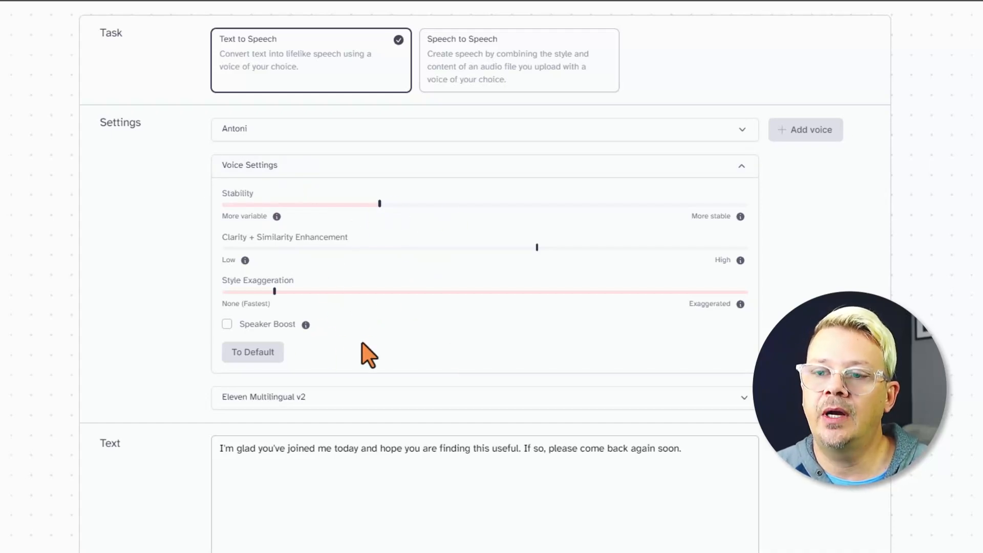
Generate the text again with the adjusted Antoni voice settings
{"action": "scroll", "coordinate": [417, 330], "scroll_direction": "down", "scroll_amount": 1}
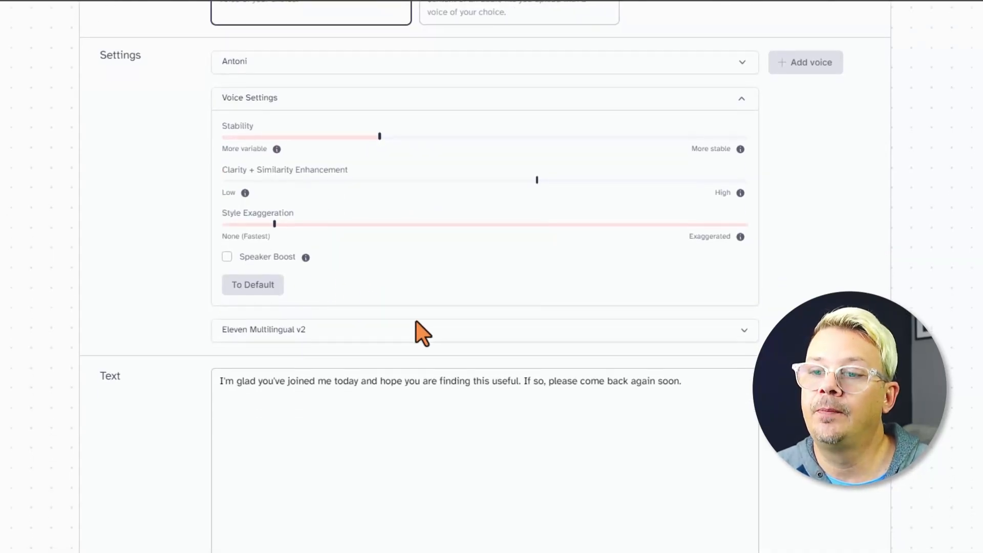
{"action": "scroll", "coordinate": [570, 373], "scroll_direction": "down", "scroll_amount": 3}
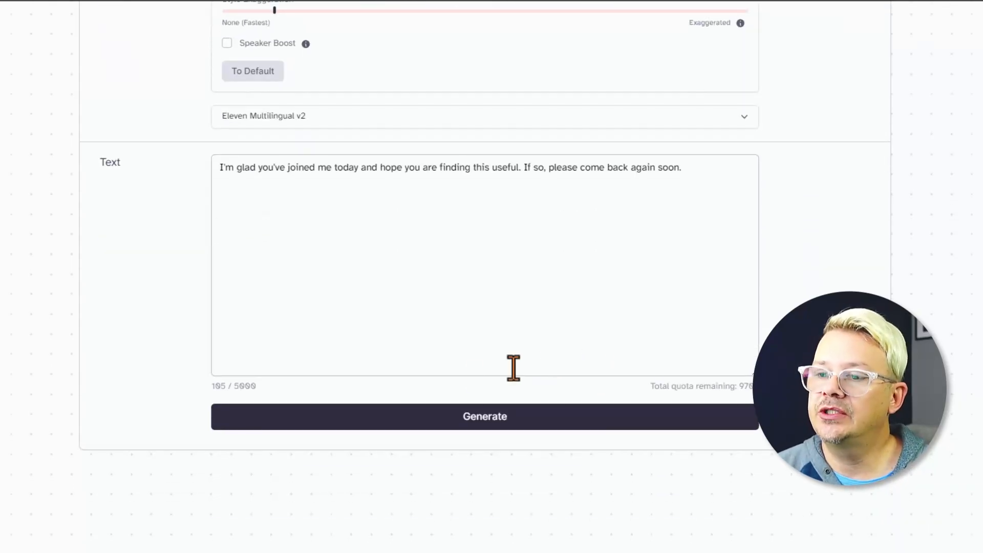
{"action": "left_click", "coordinate": [472, 427]}
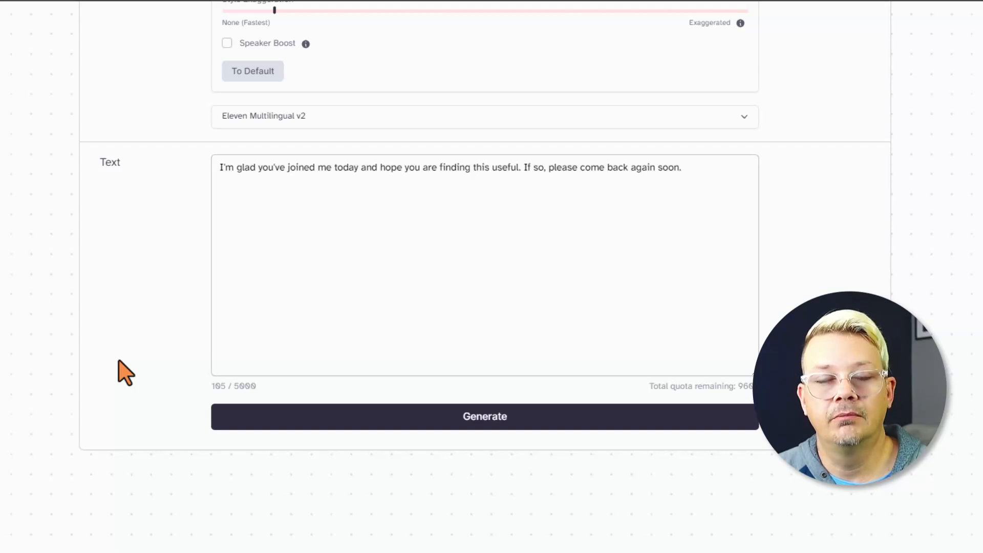
Raise Antoni's Style Exaggeration to about 50% and generate speech from the same text again
{"action": "scroll", "coordinate": [125, 373], "scroll_direction": "up", "scroll_amount": 5}
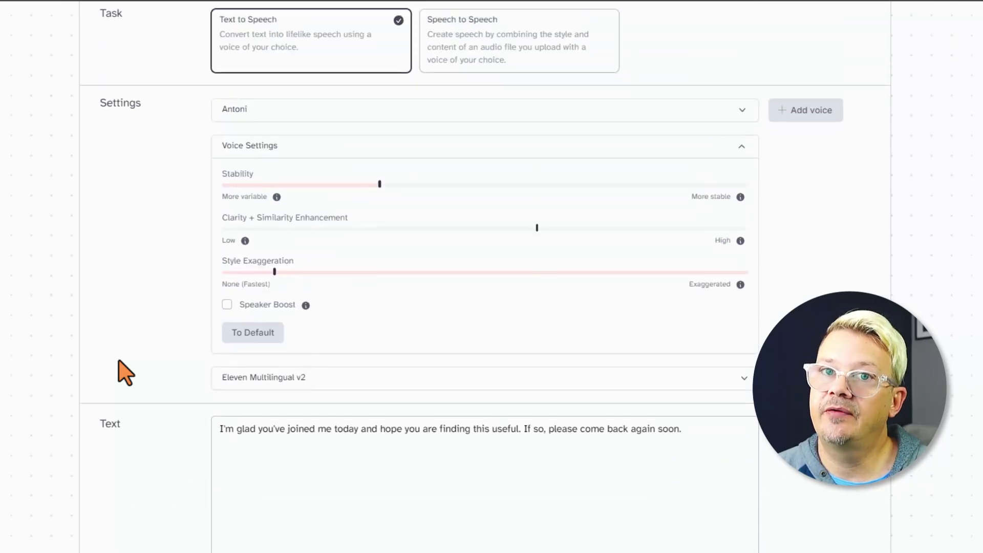
{"action": "scroll", "coordinate": [125, 373], "scroll_direction": "down", "scroll_amount": 1}
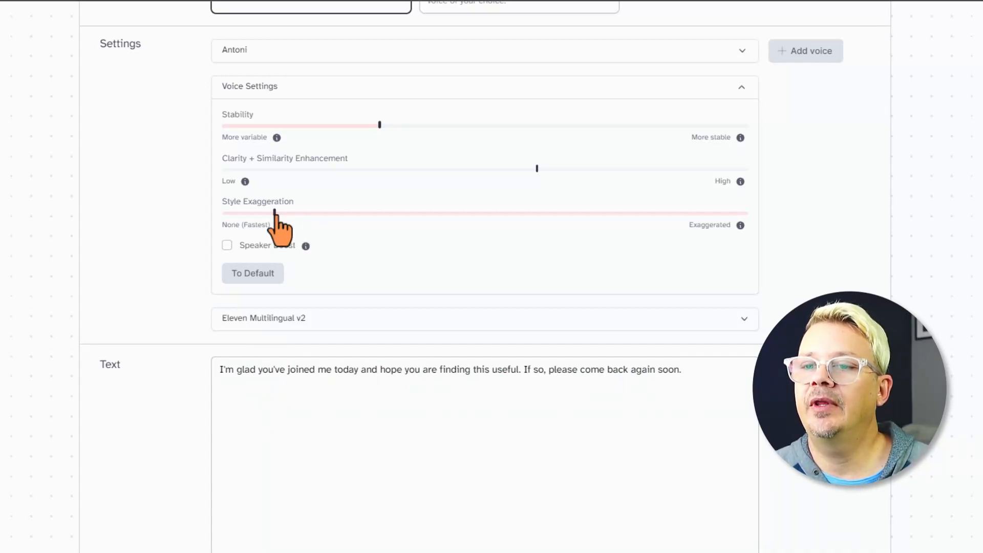
{"action": "left_click_drag", "start_coordinate": [275, 212], "coordinate": [485, 212]}
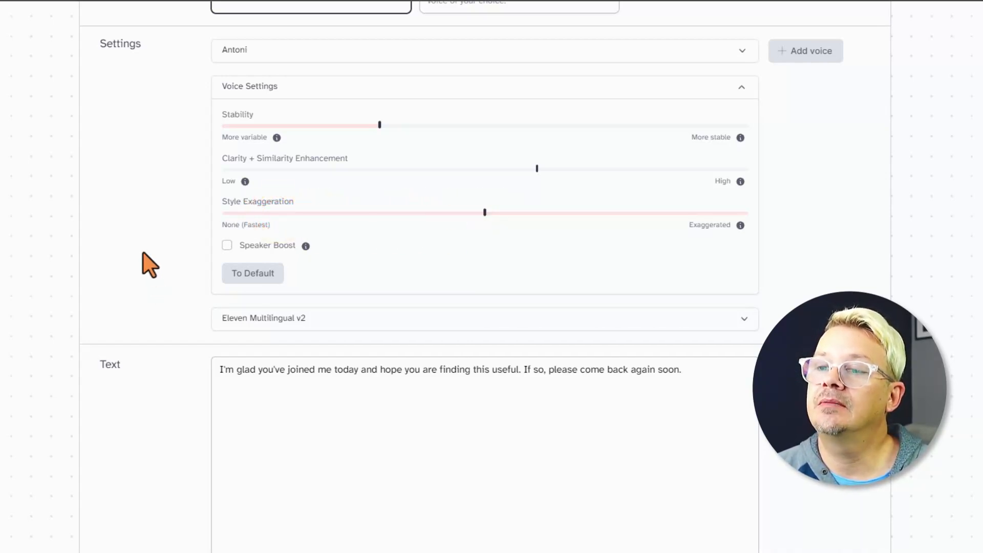
{"action": "scroll", "coordinate": [144, 241], "scroll_direction": "down", "scroll_amount": 4}
{"action": "left_click", "coordinate": [506, 419]}
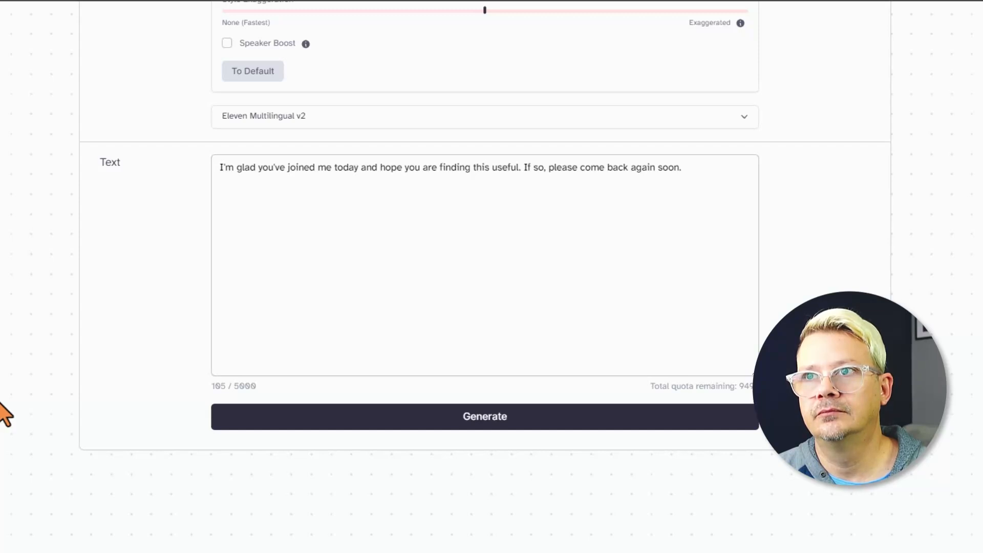
Reset Antoni's voice settings to their defaults
{"action": "scroll", "coordinate": [5, 414], "scroll_direction": "up", "scroll_amount": 4}
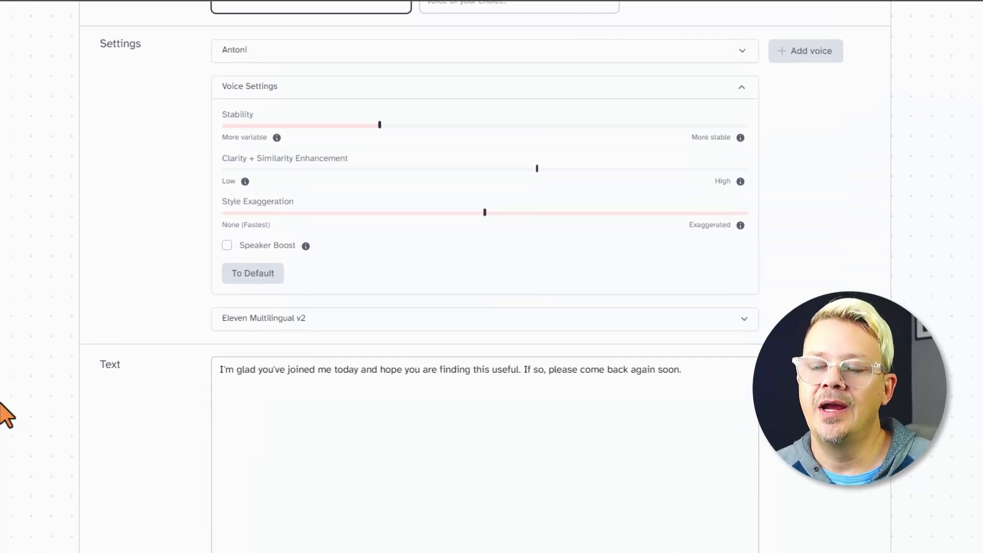
{"action": "scroll", "coordinate": [5, 415], "scroll_direction": "up", "scroll_amount": 4}
{"action": "scroll", "coordinate": [6, 415], "scroll_direction": "up", "scroll_amount": 2}
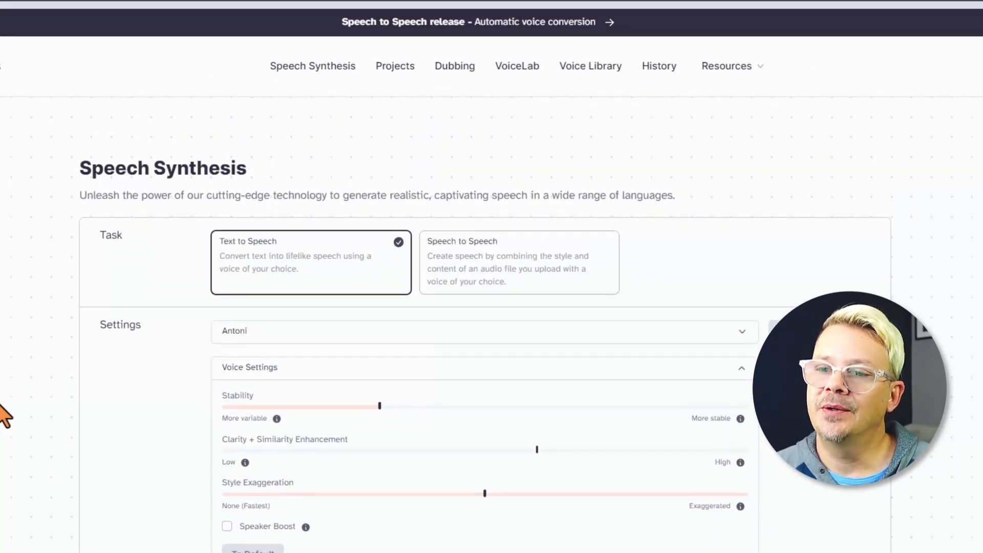
{"action": "scroll", "coordinate": [163, 434], "scroll_direction": "down", "scroll_amount": 3}
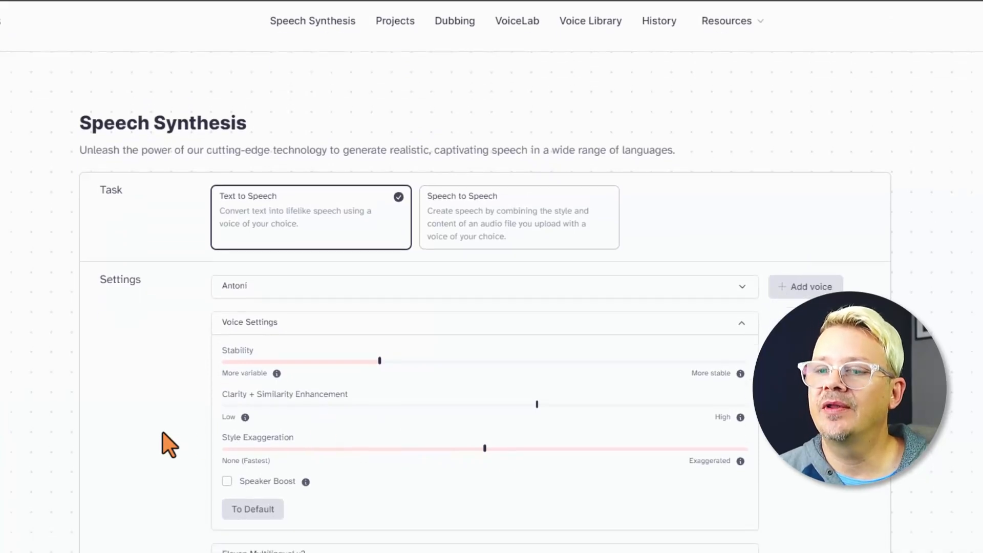
{"action": "scroll", "coordinate": [147, 424], "scroll_direction": "down", "scroll_amount": 1}
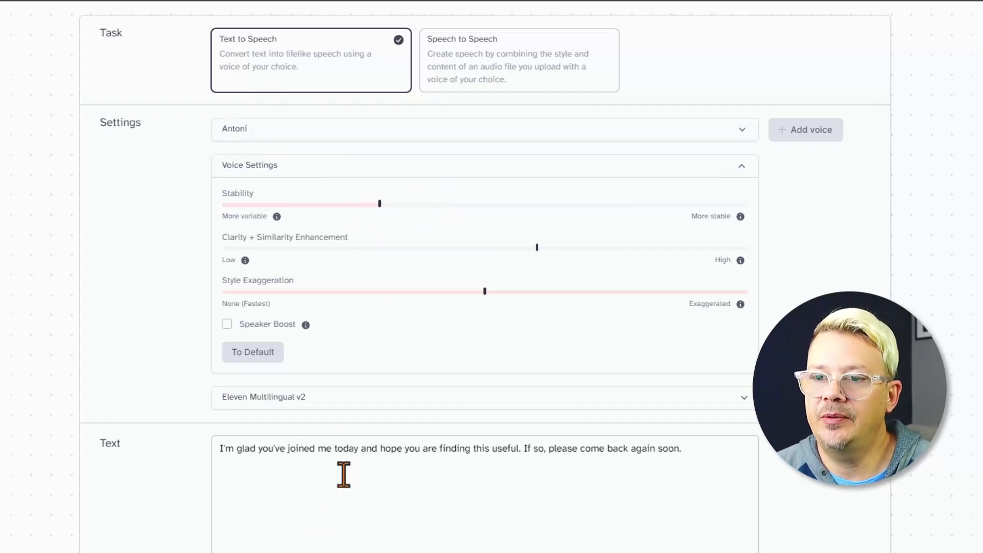
{"action": "left_click", "coordinate": [164, 260]}
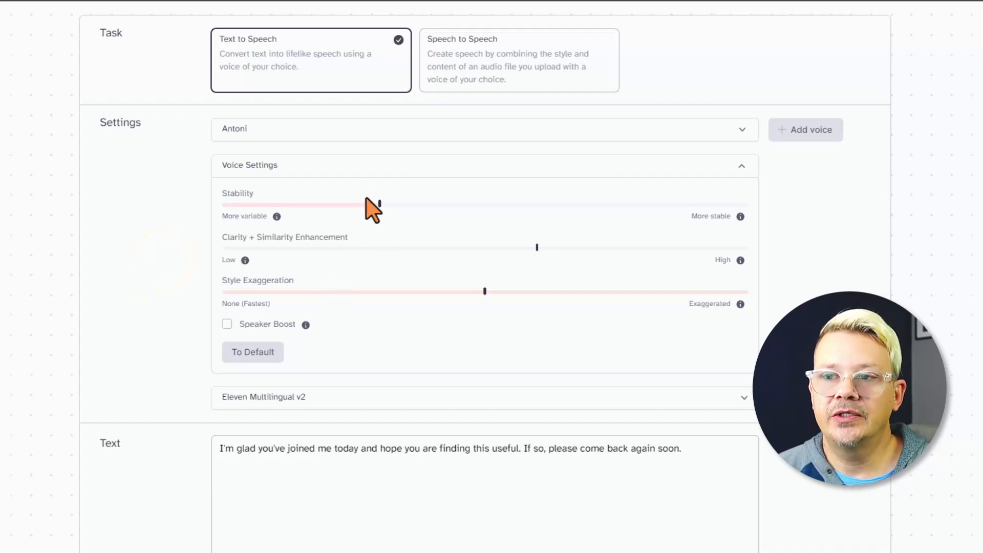
{"action": "left_click", "coordinate": [275, 351]}
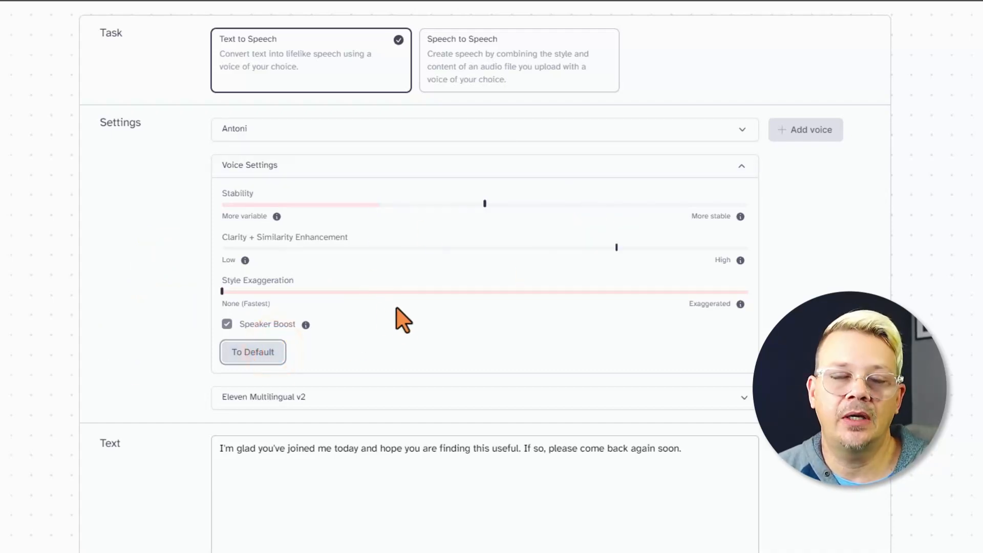
Look through the recently used, cloned, generated and premade voices available for speech synthesis, keeping Antoni selected
{"action": "left_click", "coordinate": [689, 131]}
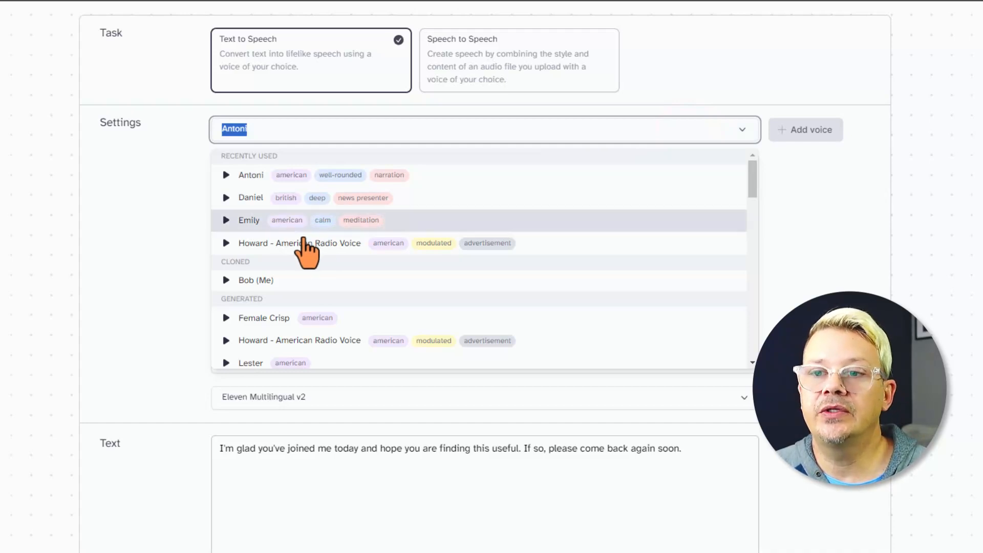
{"action": "scroll", "coordinate": [334, 287], "scroll_direction": "down", "scroll_amount": 2}
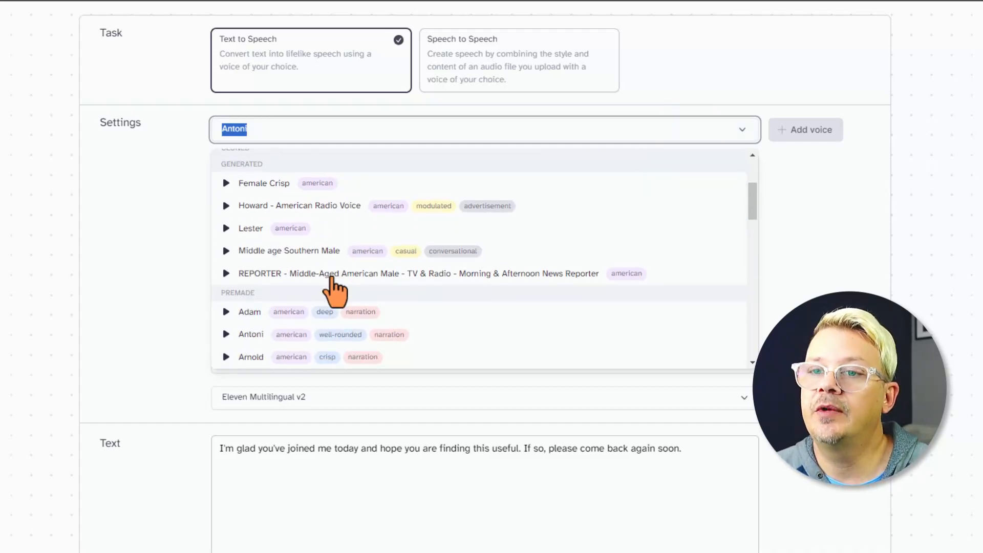
{"action": "scroll", "coordinate": [336, 286], "scroll_direction": "up", "scroll_amount": 1}
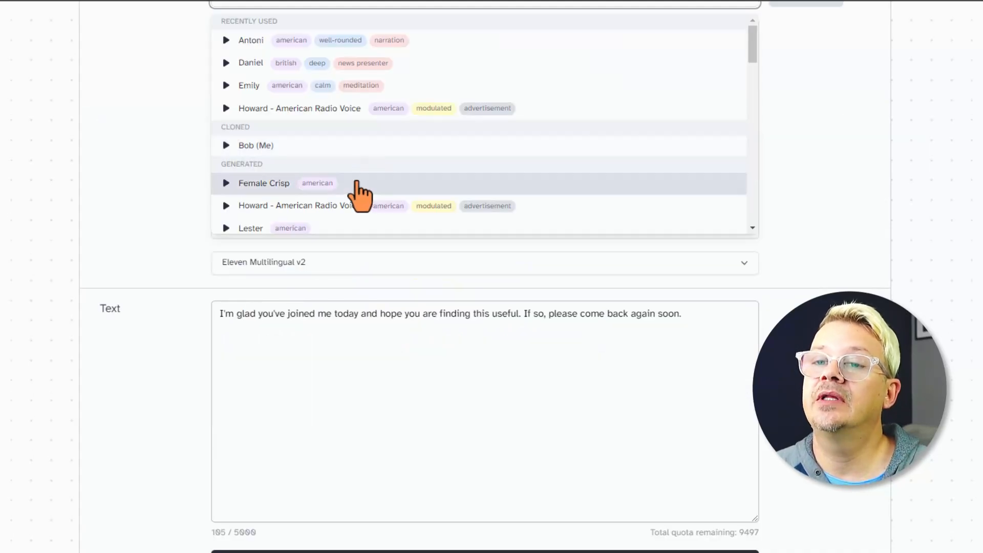
{"action": "scroll", "coordinate": [349, 180], "scroll_direction": "down", "scroll_amount": 1}
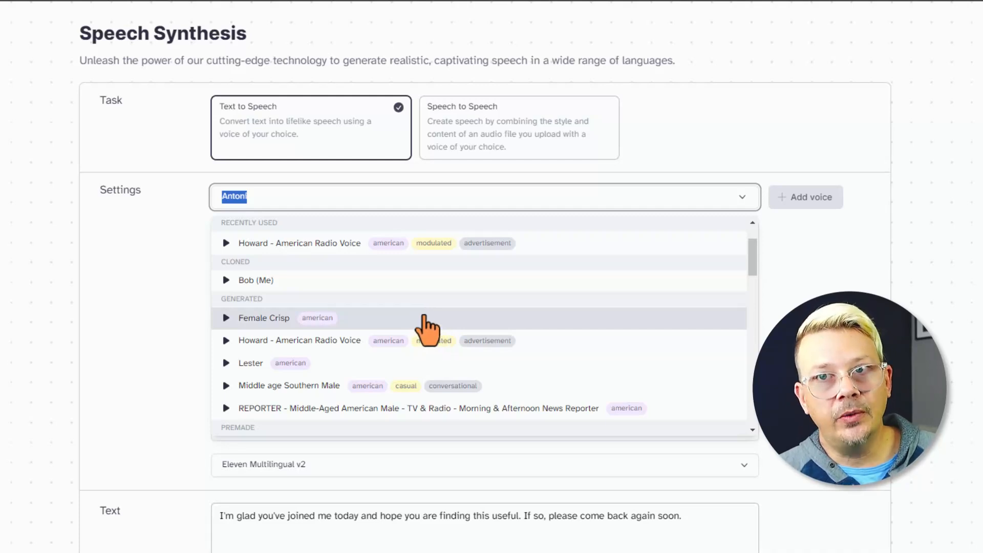
{"action": "left_click", "coordinate": [905, 263]}
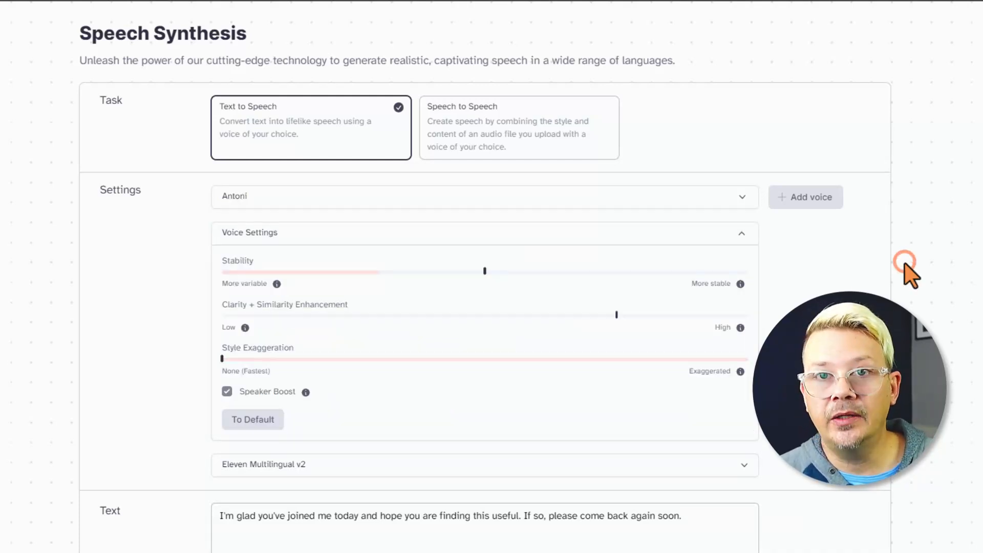
Go to VoiceLab and start adding a new voice with Voice Design
{"action": "scroll", "coordinate": [907, 265], "scroll_direction": "up", "scroll_amount": 2}
{"action": "scroll", "coordinate": [911, 269], "scroll_direction": "up", "scroll_amount": 1}
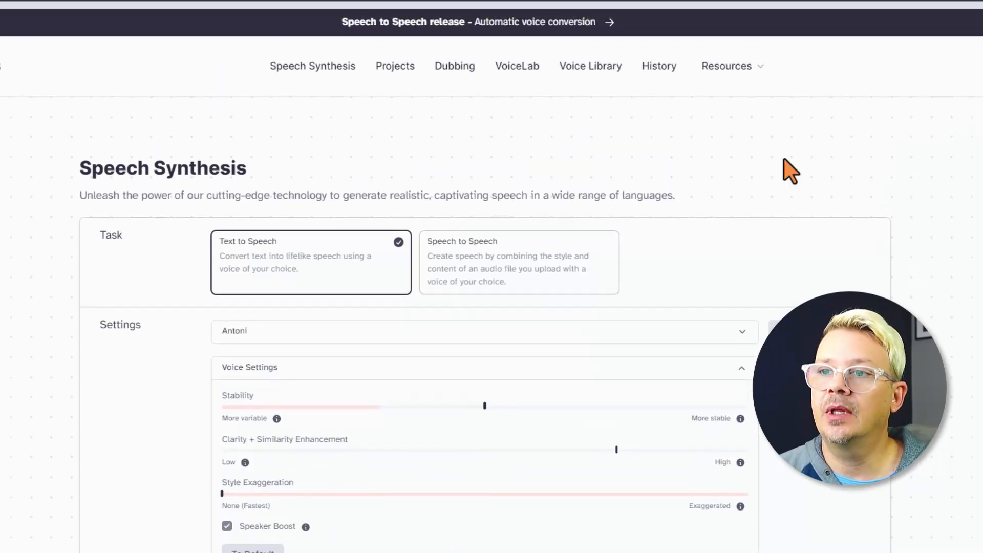
{"action": "left_click", "coordinate": [517, 66]}
{"action": "scroll", "coordinate": [308, 164], "scroll_direction": "down", "scroll_amount": 1}
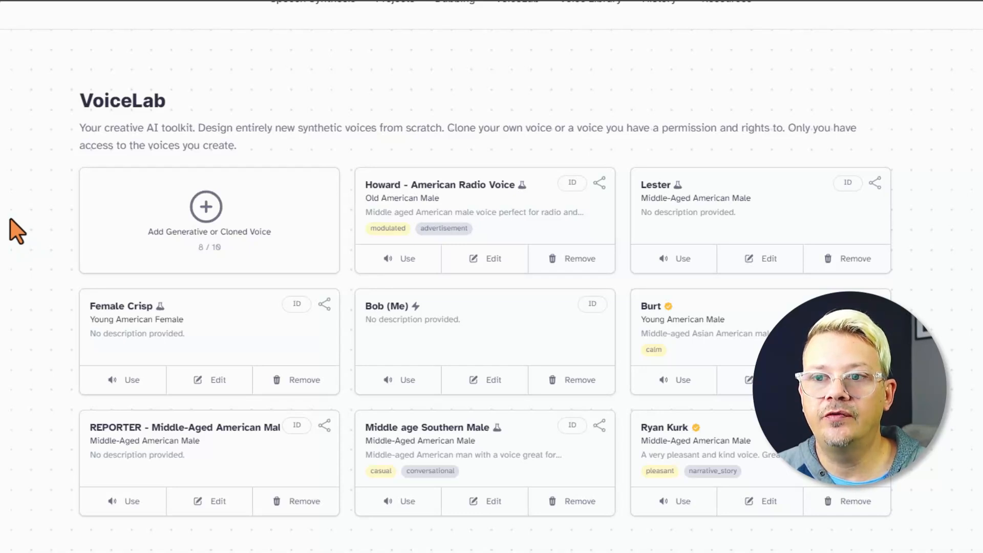
{"action": "left_click", "coordinate": [211, 225]}
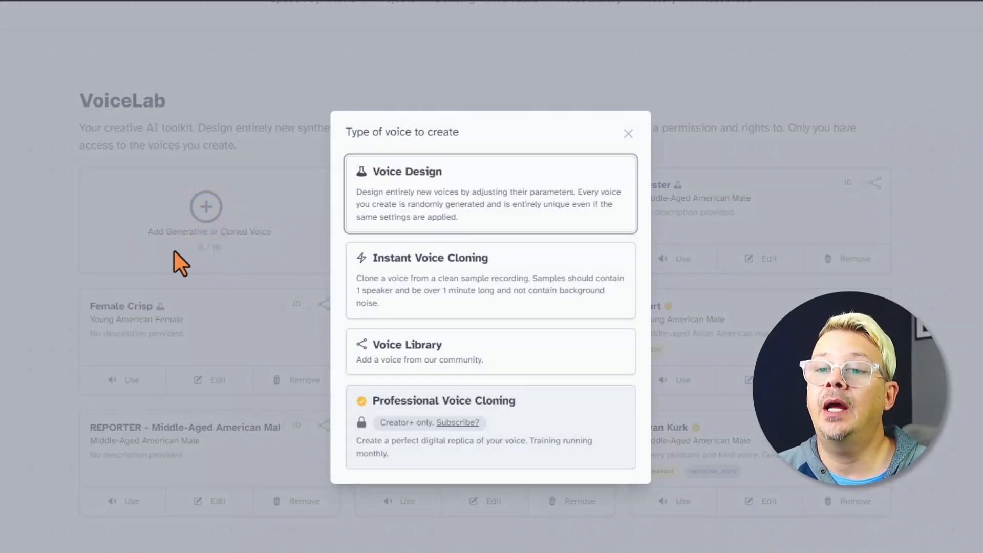
{"action": "left_click", "coordinate": [502, 202]}
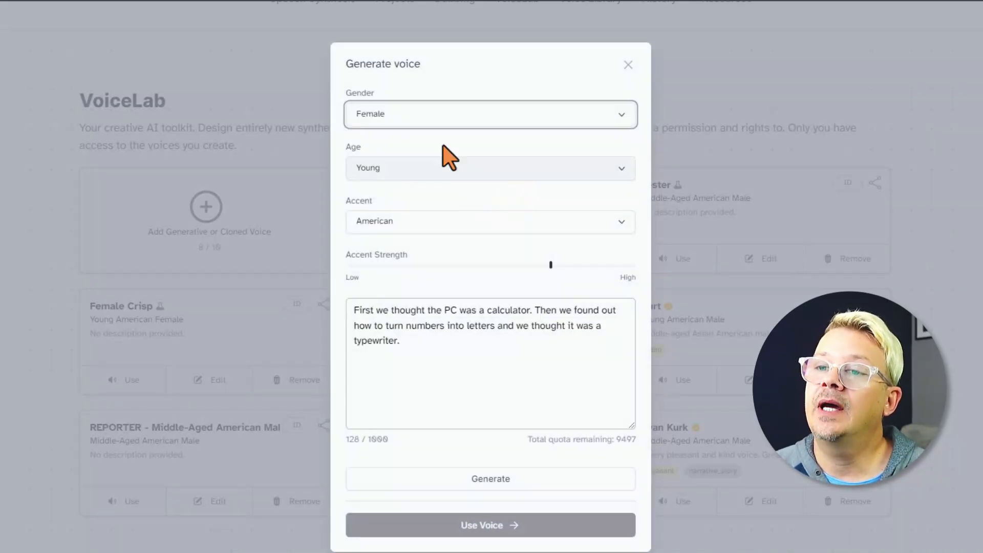
Choose Female gender, Young age and American accent for the new voice, checking the alternatives each option offers
{"action": "left_click", "coordinate": [624, 119]}
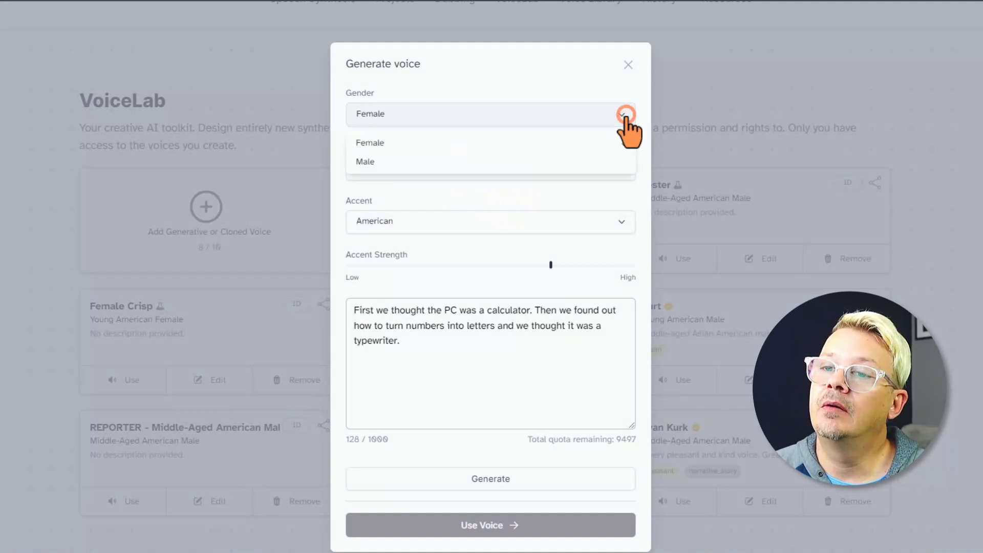
{"action": "left_click", "coordinate": [424, 140]}
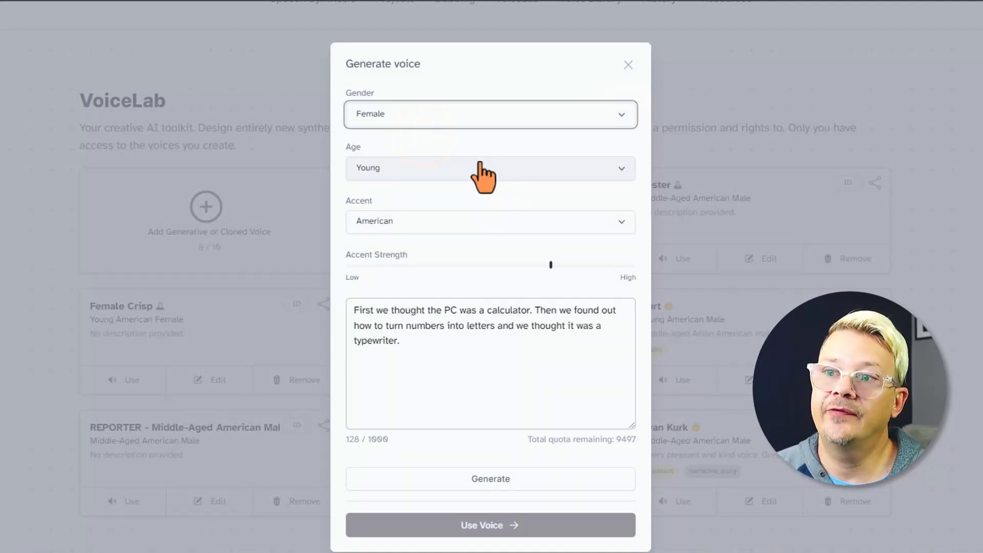
{"action": "left_click", "coordinate": [467, 176]}
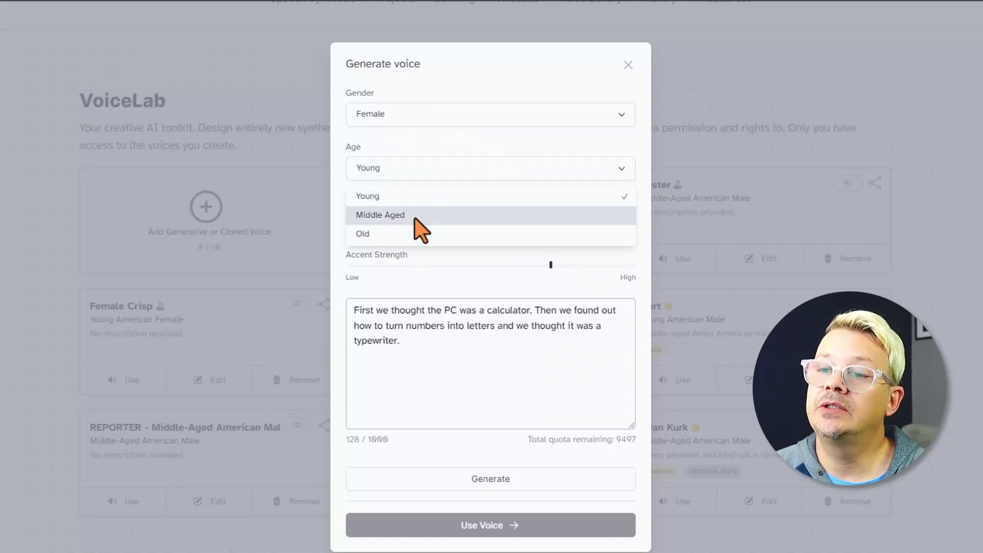
{"action": "left_click", "coordinate": [463, 137]}
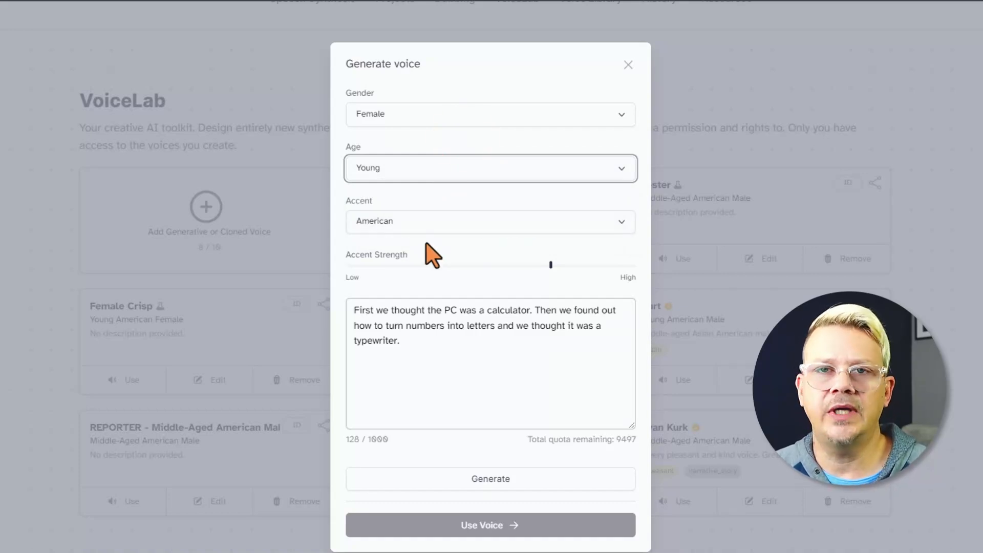
{"action": "left_click", "coordinate": [436, 225]}
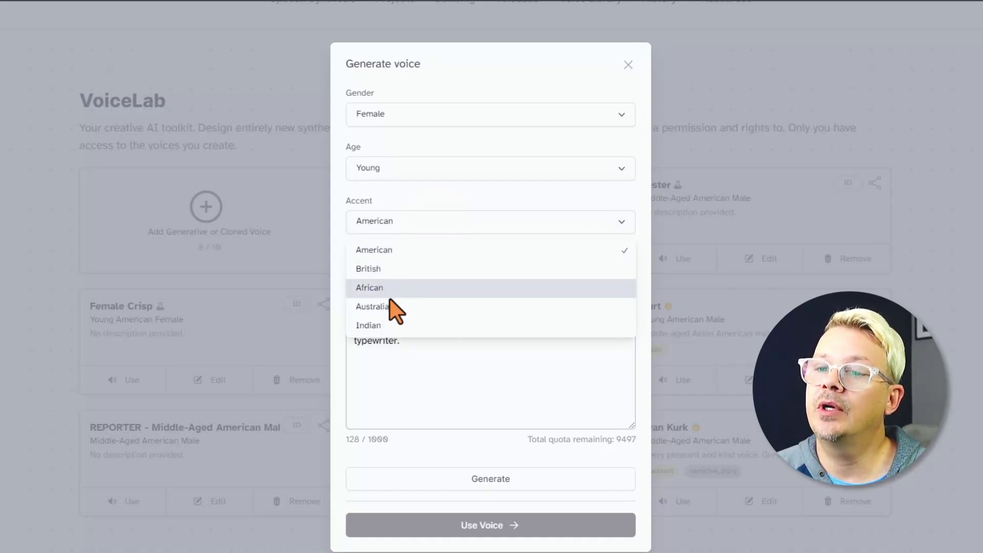
{"action": "left_click", "coordinate": [385, 251]}
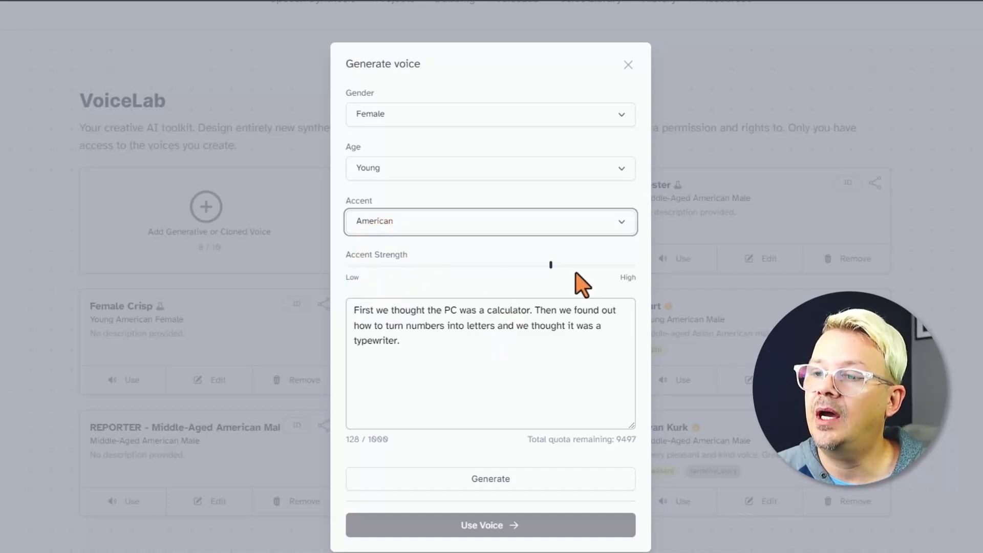
Generate the voice from the prefilled sample text, once at the current Accent Strength and once with it raised to maximum
{"action": "mouse_move", "coordinate": [549, 264]}
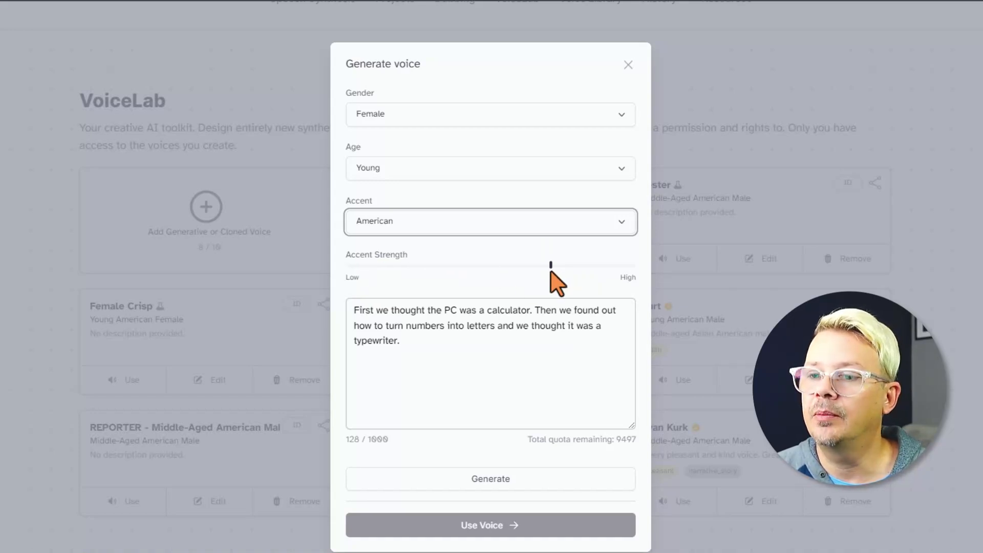
{"action": "left_click", "coordinate": [416, 353]}
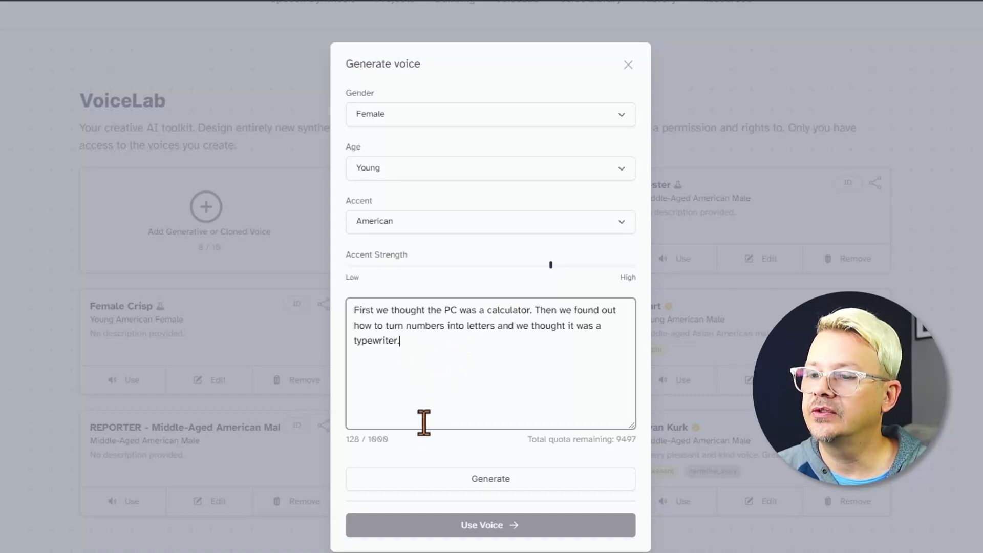
{"action": "left_click", "coordinate": [487, 486]}
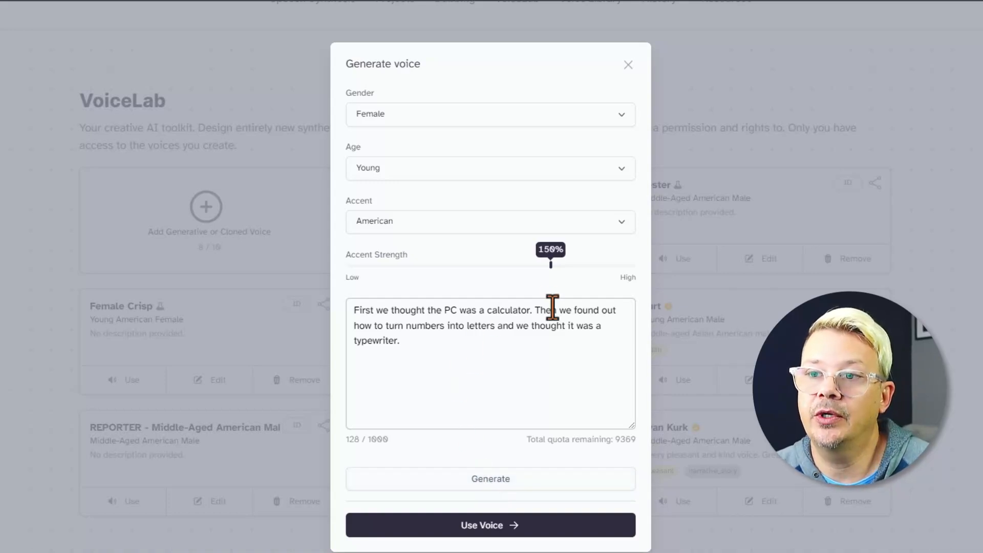
{"action": "left_click_drag", "start_coordinate": [551, 264], "coordinate": [659, 265]}
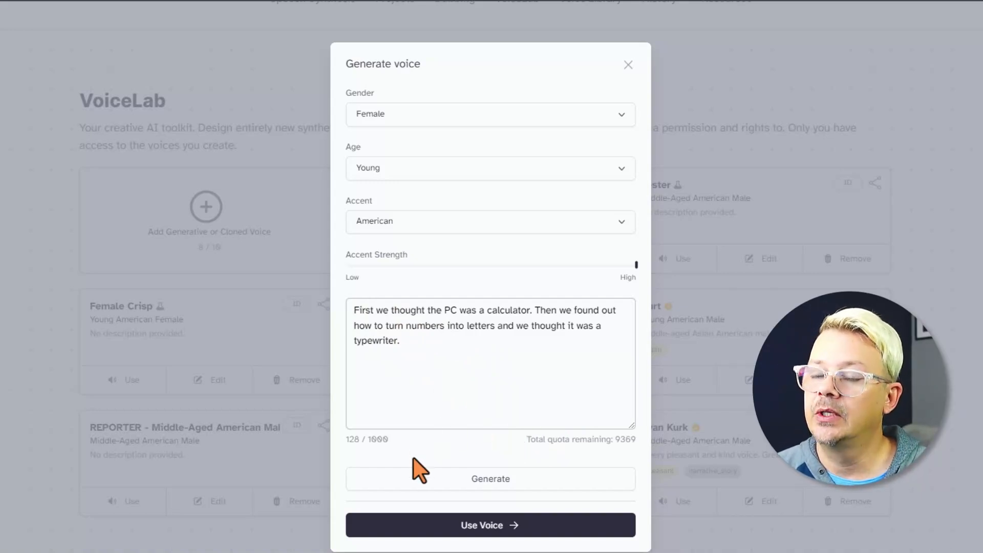
{"action": "left_click", "coordinate": [489, 479]}
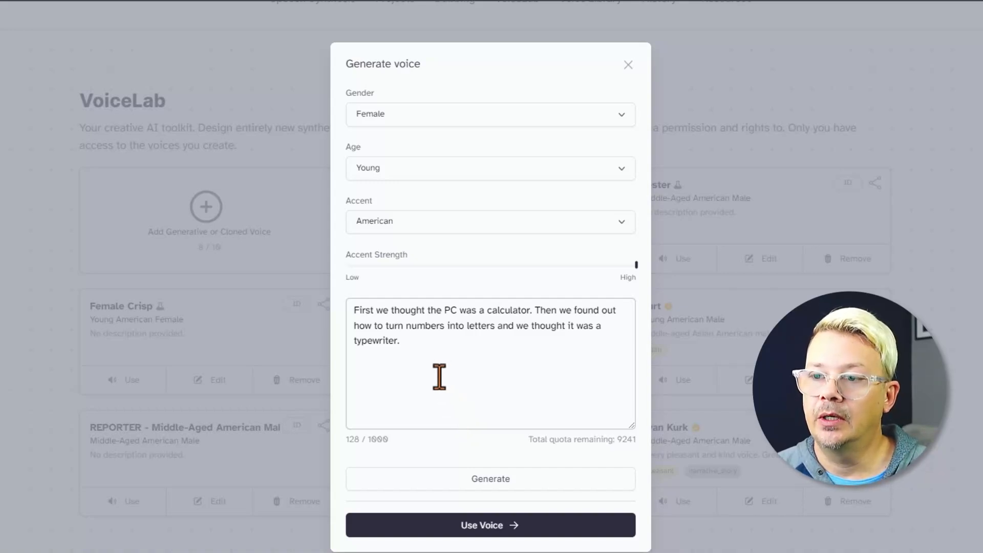
Replace the sample text with the honey fact beginning "Did you know that honey never spoils?" and generate the voice from it
{"action": "left_click_drag", "start_coordinate": [410, 346], "coordinate": [344, 307]}
{"action": "right_click", "coordinate": [394, 335]}
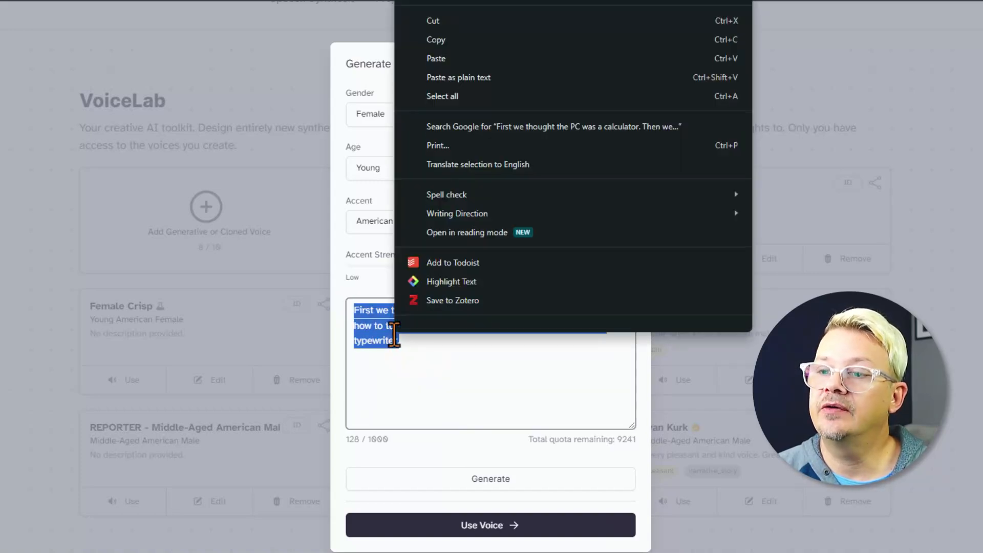
{"action": "left_click", "coordinate": [459, 67]}
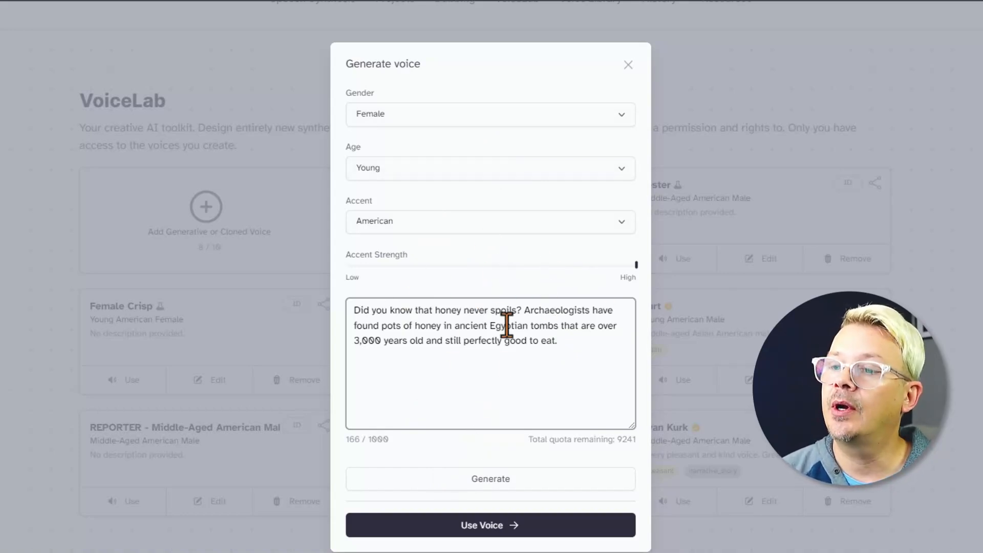
{"action": "left_click", "coordinate": [499, 396]}
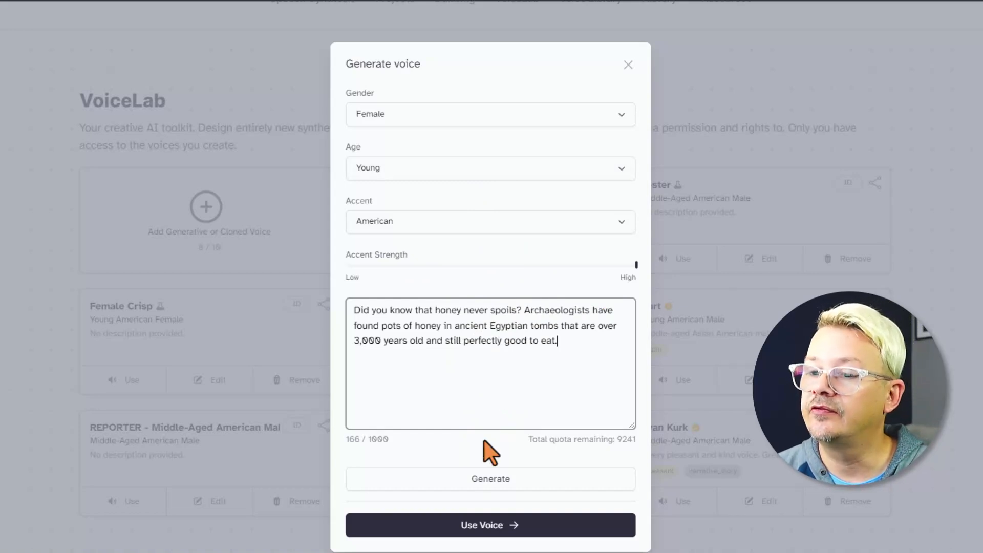
{"action": "left_click", "coordinate": [486, 479]}
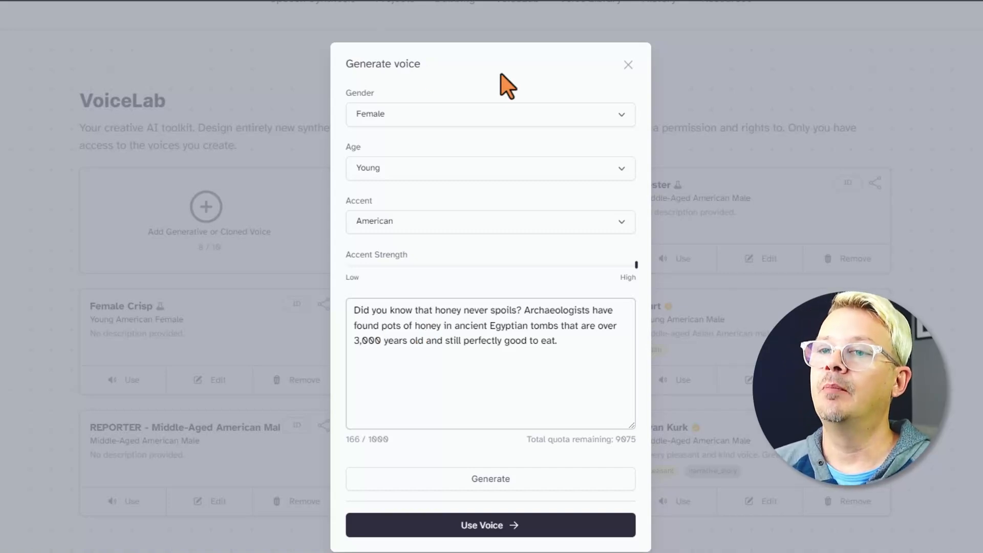
Switch the voice to Male gender and Middle Aged, and generate the honey text twice with it
{"action": "left_click", "coordinate": [436, 113]}
{"action": "left_click", "coordinate": [386, 161]}
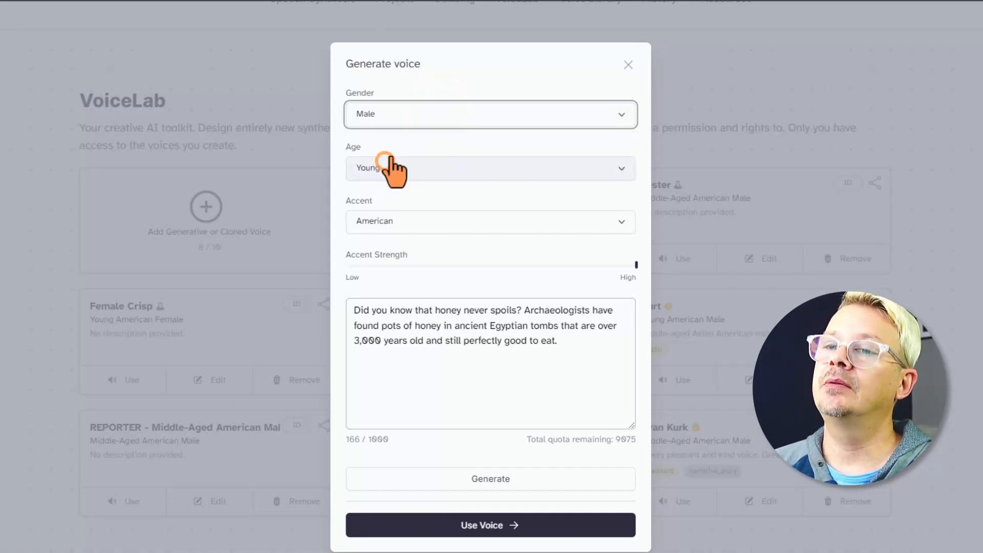
{"action": "left_click", "coordinate": [433, 173]}
{"action": "left_click", "coordinate": [404, 216]}
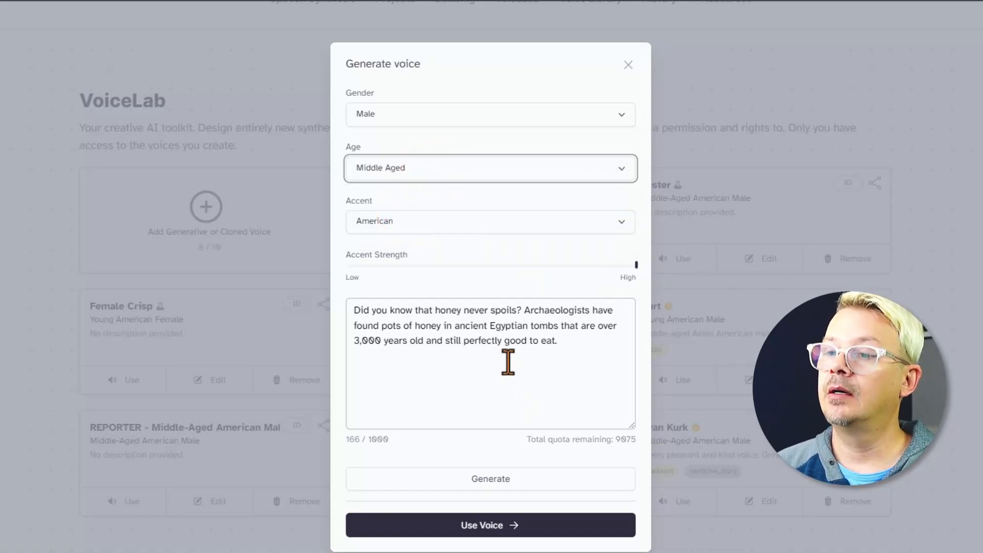
{"action": "left_click", "coordinate": [496, 484]}
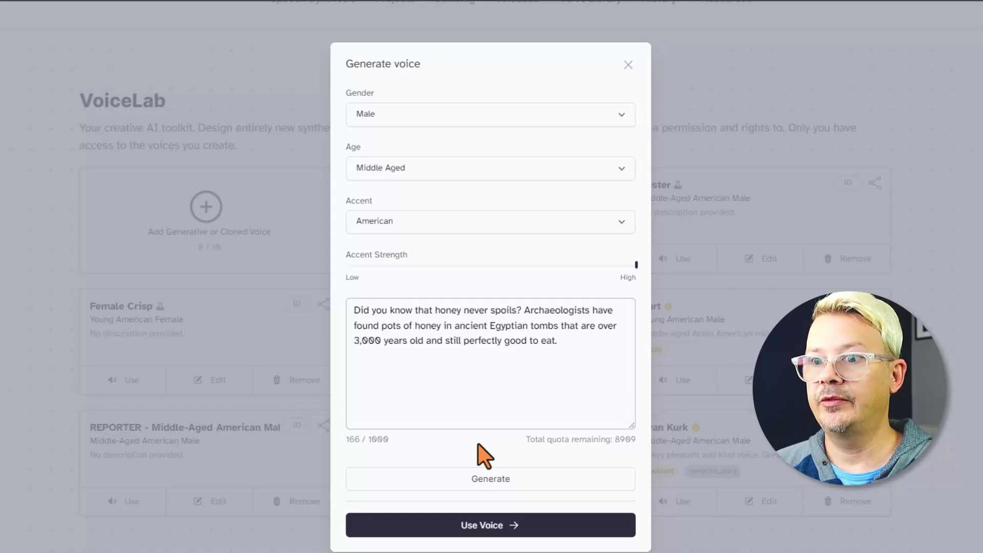
{"action": "left_click", "coordinate": [476, 484]}
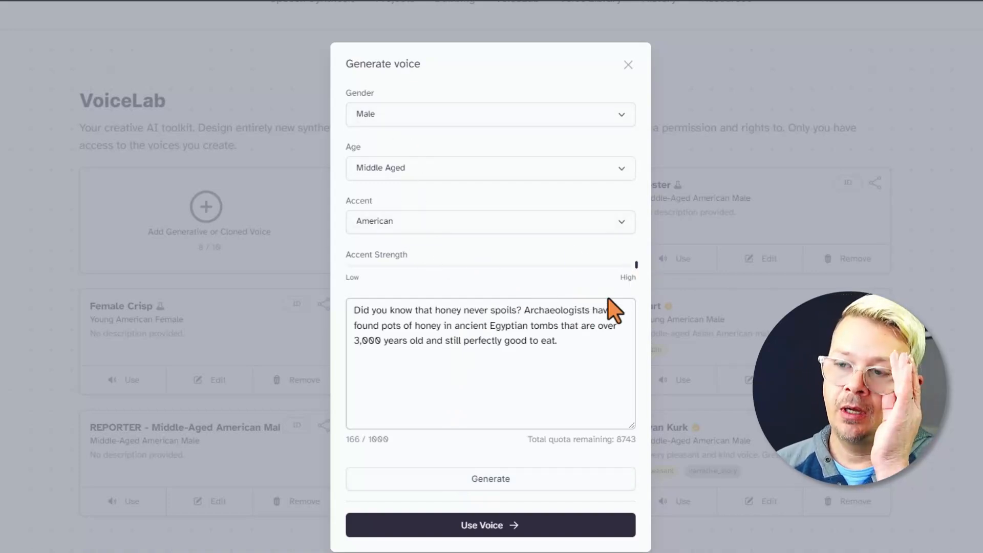
Lower the Accent Strength to about 70% of its range and generate the voice again
{"action": "mouse_move", "coordinate": [636, 268]}
{"action": "left_click_drag", "start_coordinate": [623, 271], "coordinate": [561, 271]}
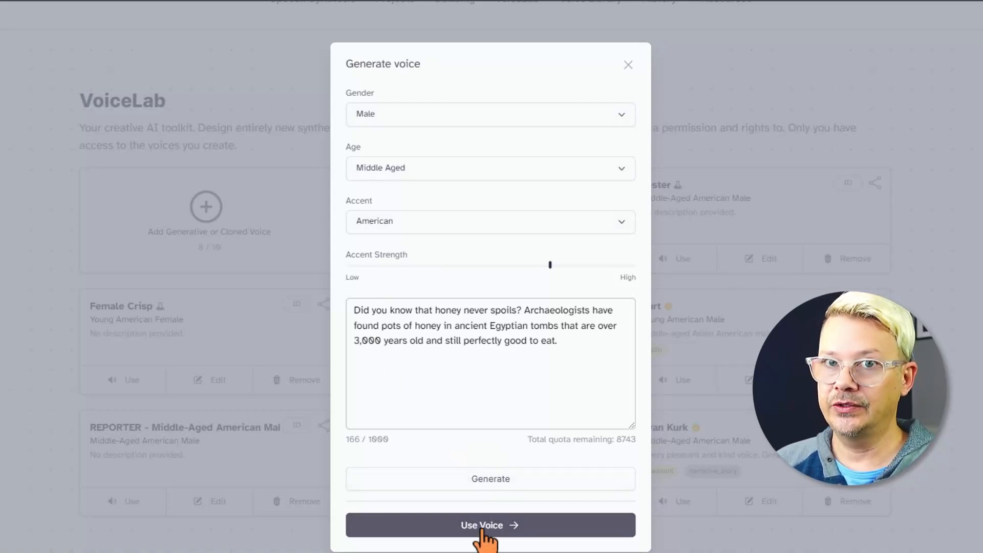
{"action": "left_click", "coordinate": [482, 481]}
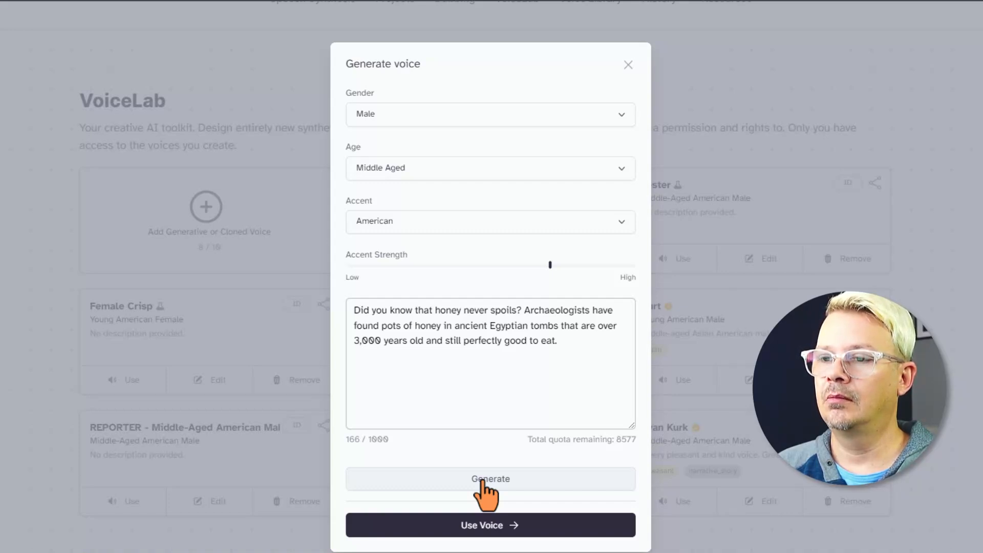
Check the Age options, keep Middle Aged, and leave the voice generator without using the voice
{"action": "left_click", "coordinate": [602, 170]}
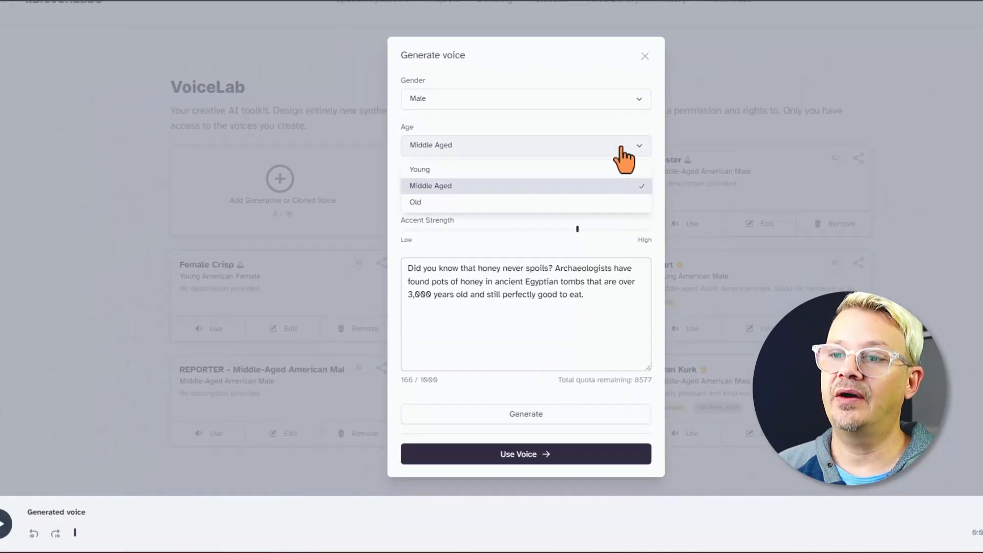
{"action": "left_click", "coordinate": [596, 185]}
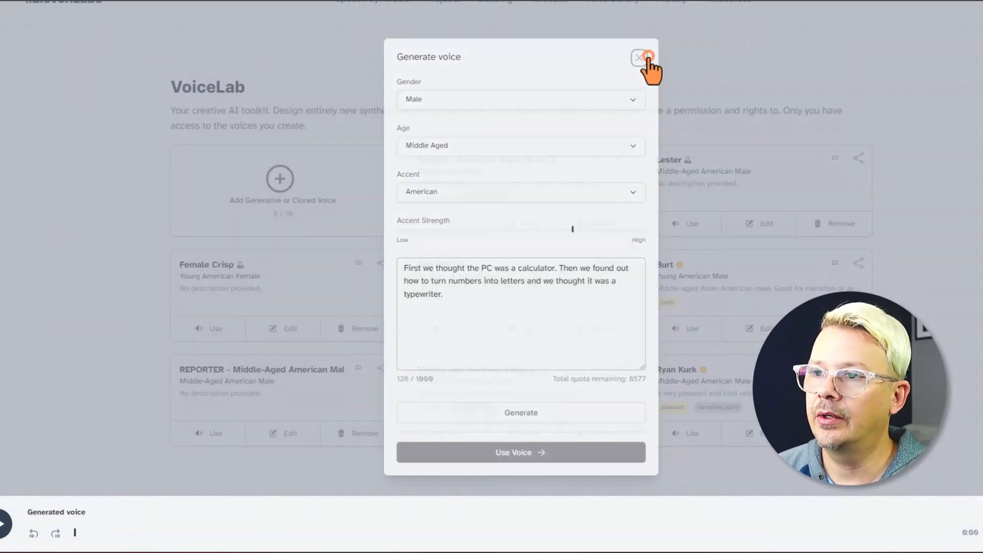
{"action": "left_click", "coordinate": [646, 56]}
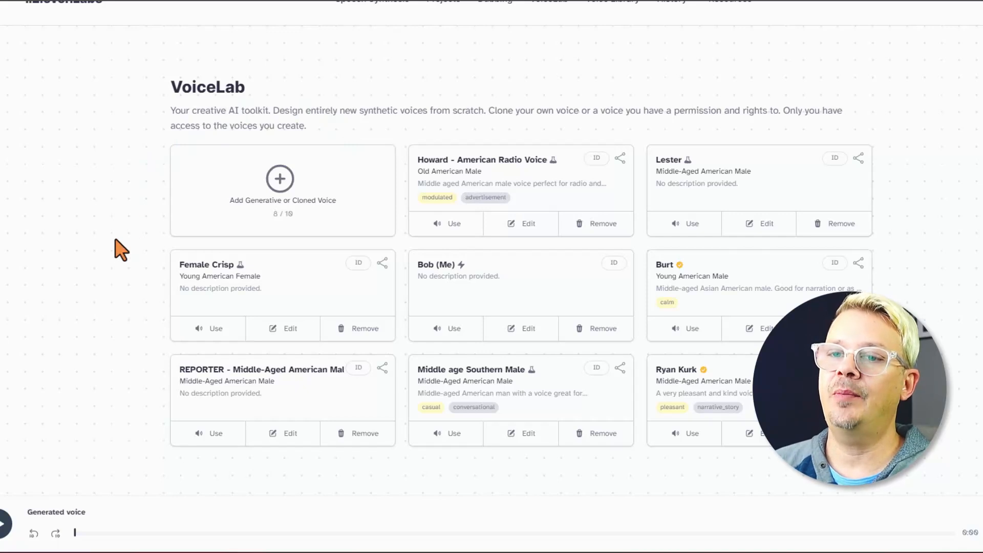
{"action": "scroll", "coordinate": [121, 249], "scroll_direction": "up", "scroll_amount": 2}
{"action": "scroll", "coordinate": [121, 249], "scroll_direction": "down", "scroll_amount": 2}
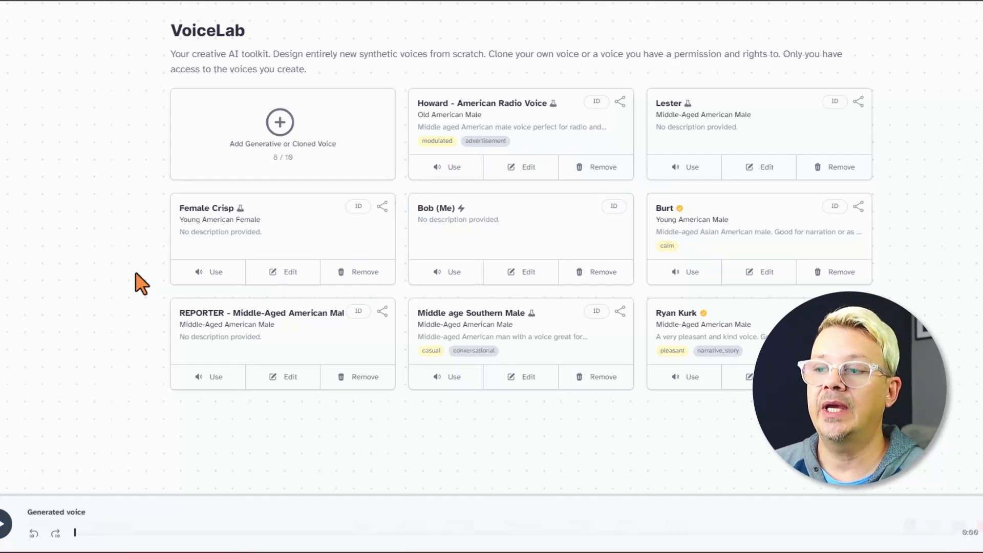
{"action": "scroll", "coordinate": [131, 263], "scroll_direction": "up", "scroll_amount": 2}
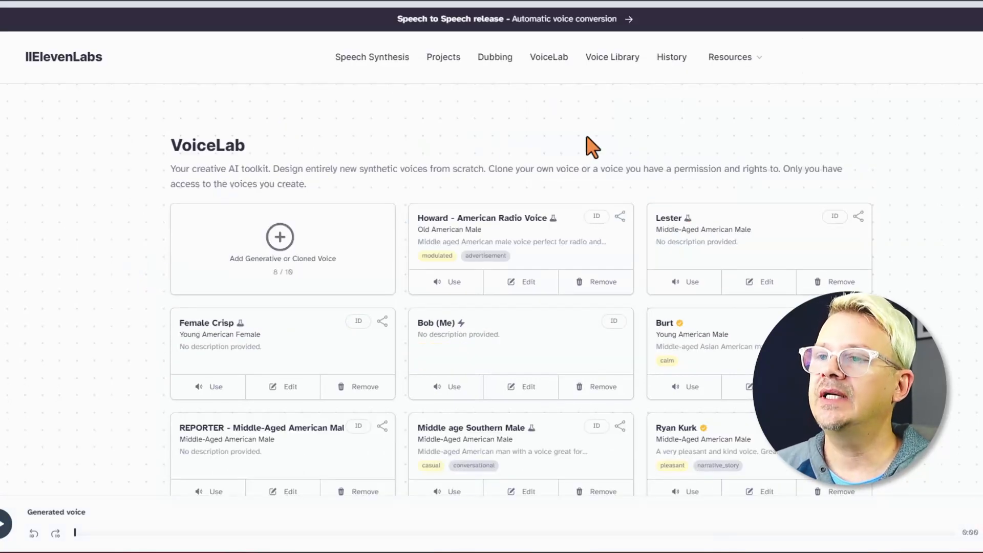
Close the reopened voice generator, go to the Voice Library and browse the community voices
{"action": "left_click", "coordinate": [616, 59]}
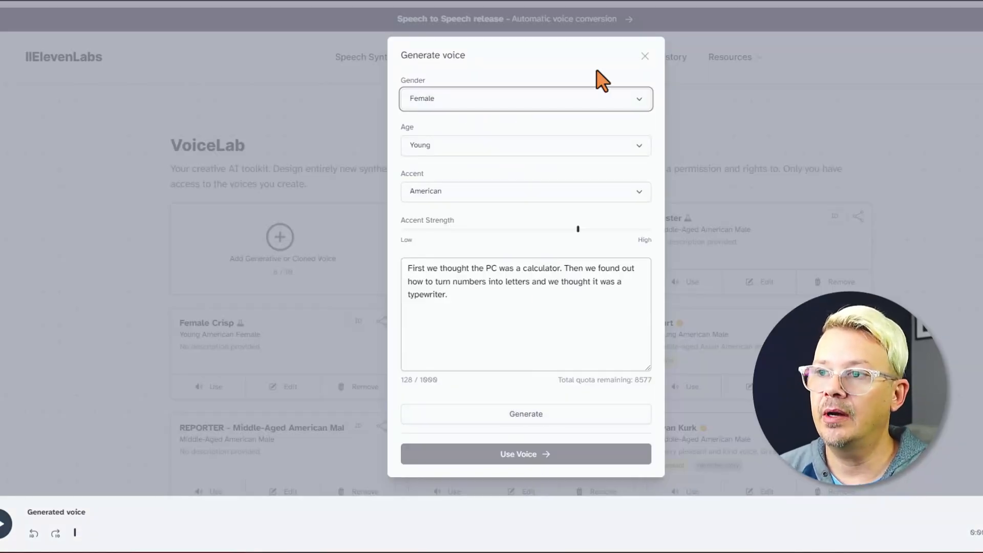
{"action": "left_click", "coordinate": [645, 57]}
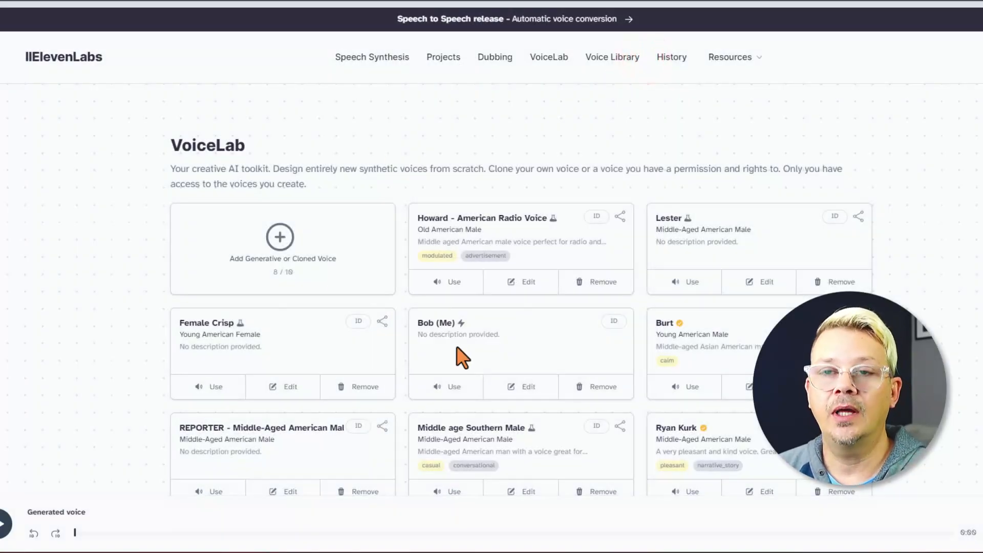
{"action": "left_click", "coordinate": [614, 59]}
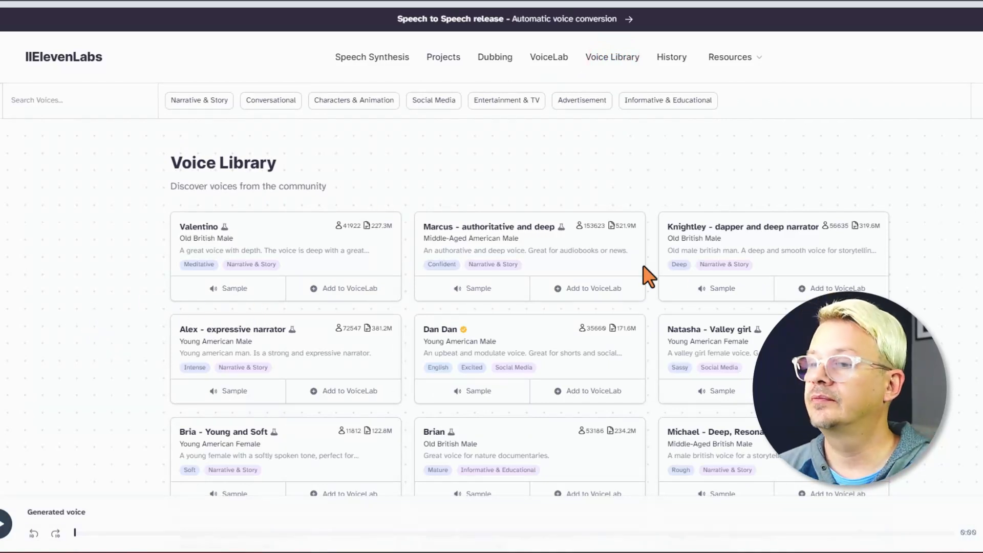
{"action": "scroll", "coordinate": [911, 308], "scroll_direction": "down", "scroll_amount": 20}
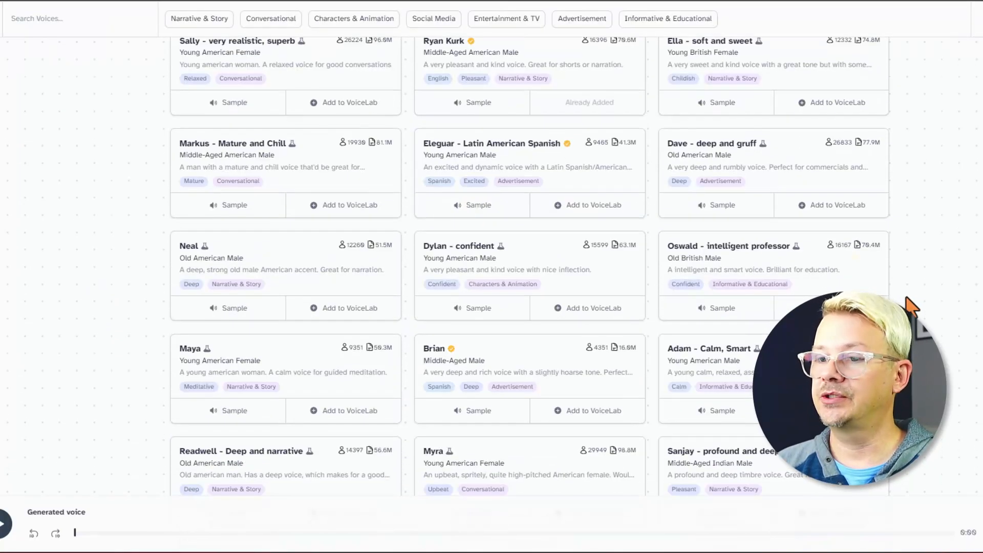
{"action": "scroll", "coordinate": [911, 307], "scroll_direction": "down", "scroll_amount": 20}
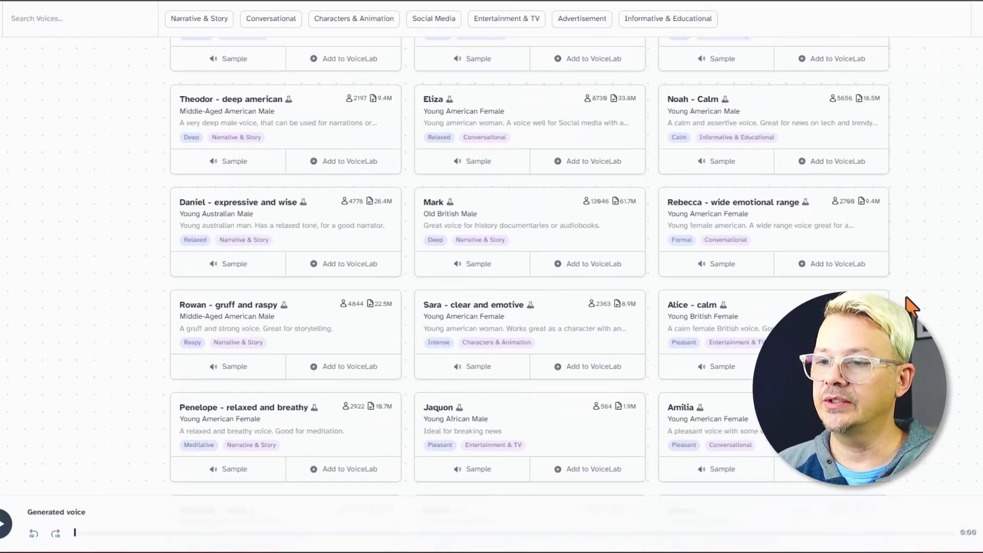
{"action": "scroll", "coordinate": [911, 307], "scroll_direction": "up", "scroll_amount": 20}
Examine the library's sorting choices, then show the advanced filters and check the Category, Gender, Age and Accent options
{"action": "left_click", "coordinate": [980, 114]}
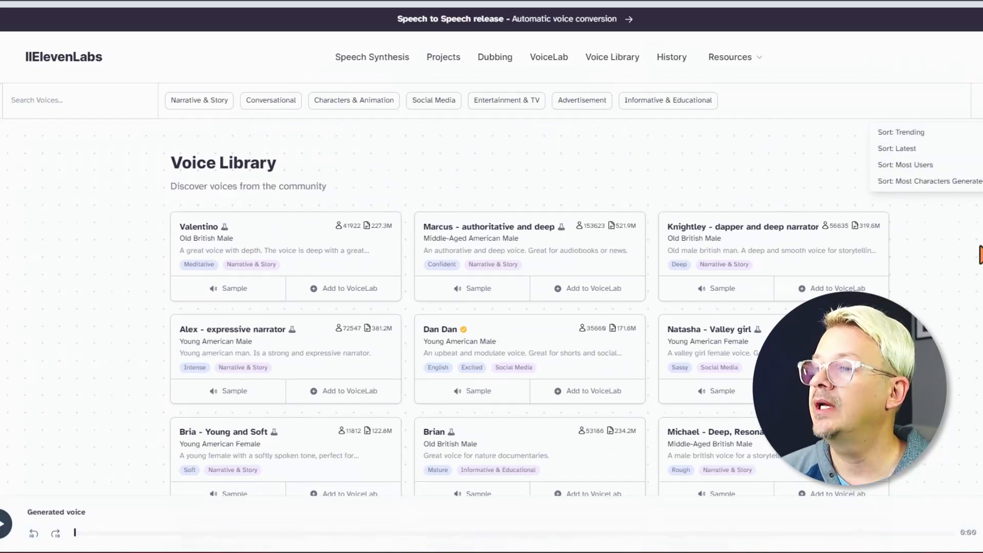
{"action": "left_click", "coordinate": [792, 169]}
{"action": "left_click", "coordinate": [982, 101]}
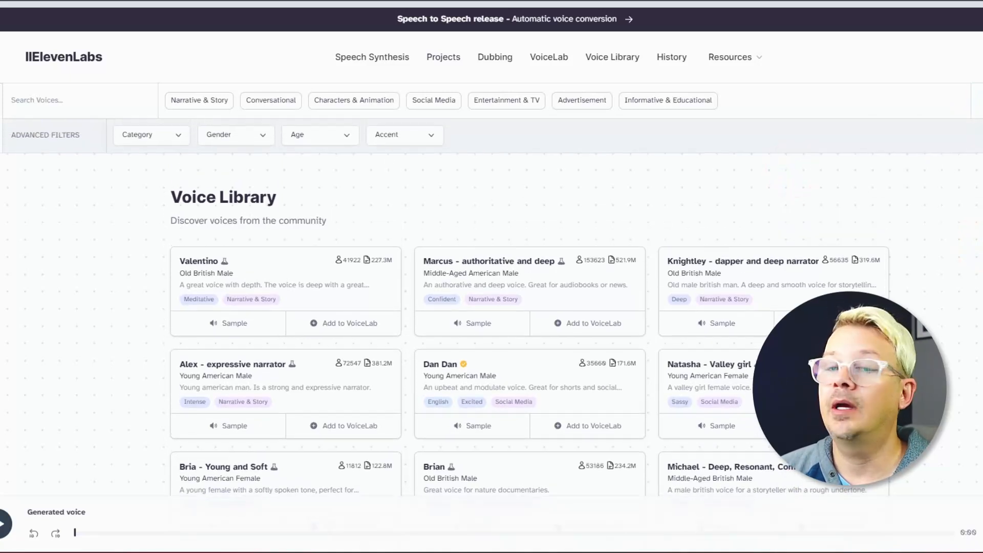
{"action": "left_click", "coordinate": [166, 133]}
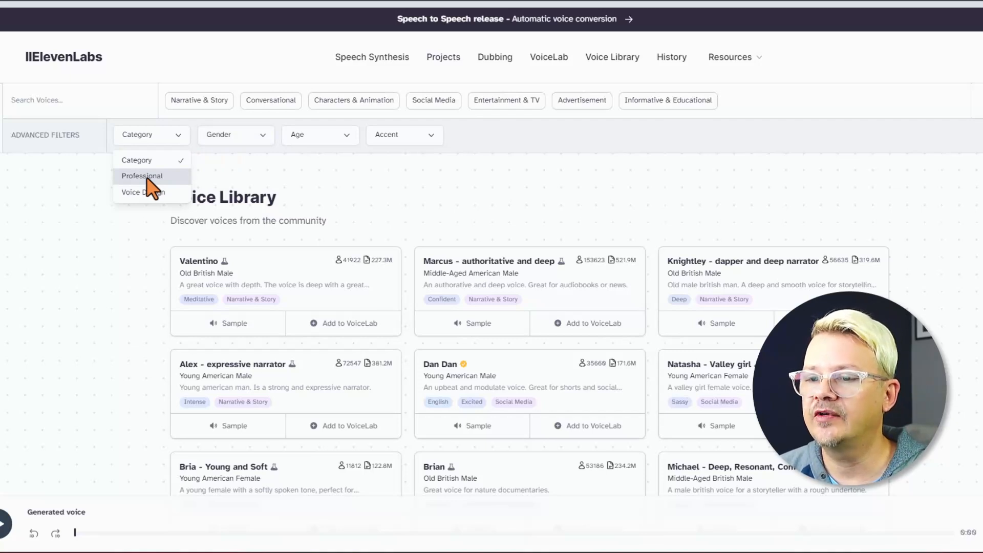
{"action": "left_click", "coordinate": [256, 172]}
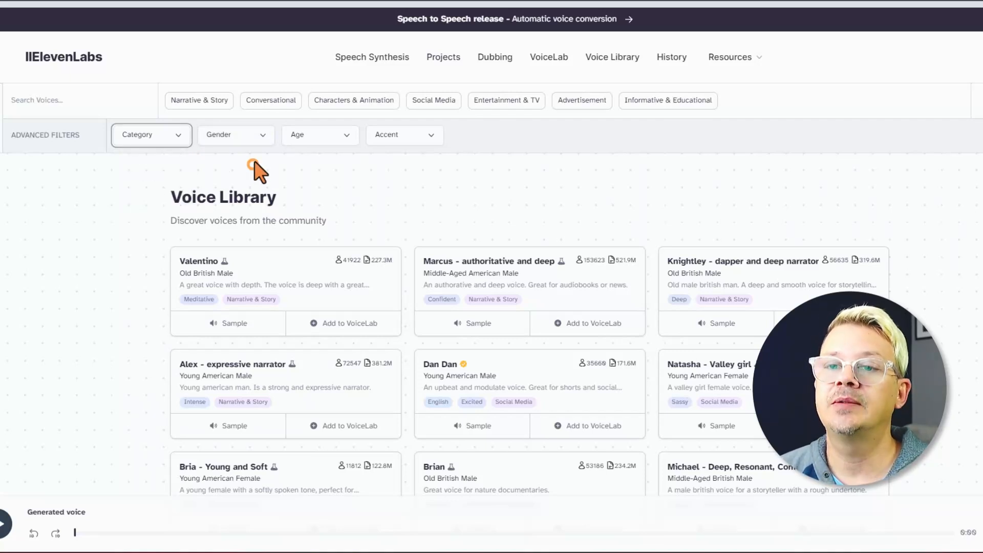
{"action": "left_click", "coordinate": [260, 135]}
{"action": "left_click", "coordinate": [333, 136]}
{"action": "left_click", "coordinate": [416, 137]}
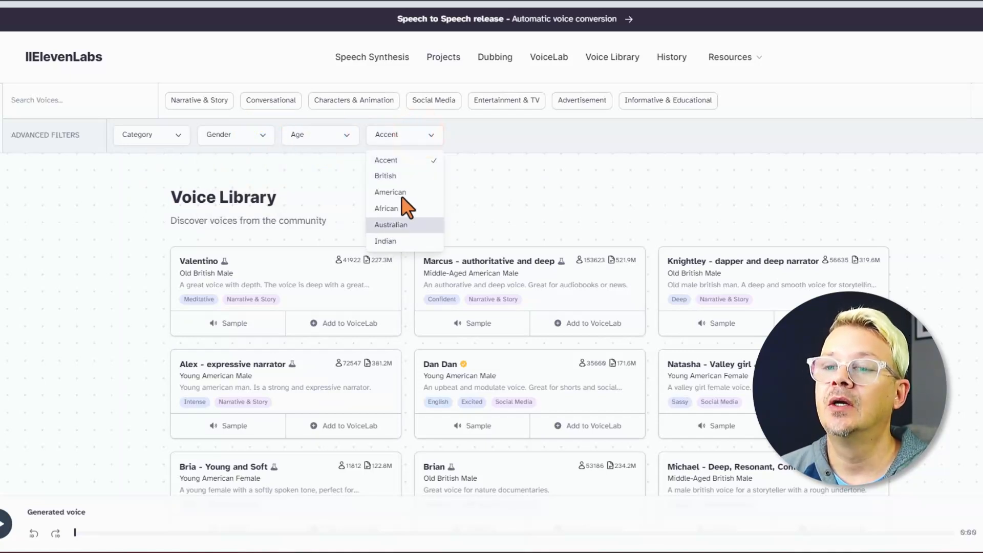
Play the samples of the Valentino, Alex - expressive narrator and Dan Dan voices, and look through the rest of the library
{"action": "scroll", "coordinate": [408, 210], "scroll_direction": "down", "scroll_amount": 1}
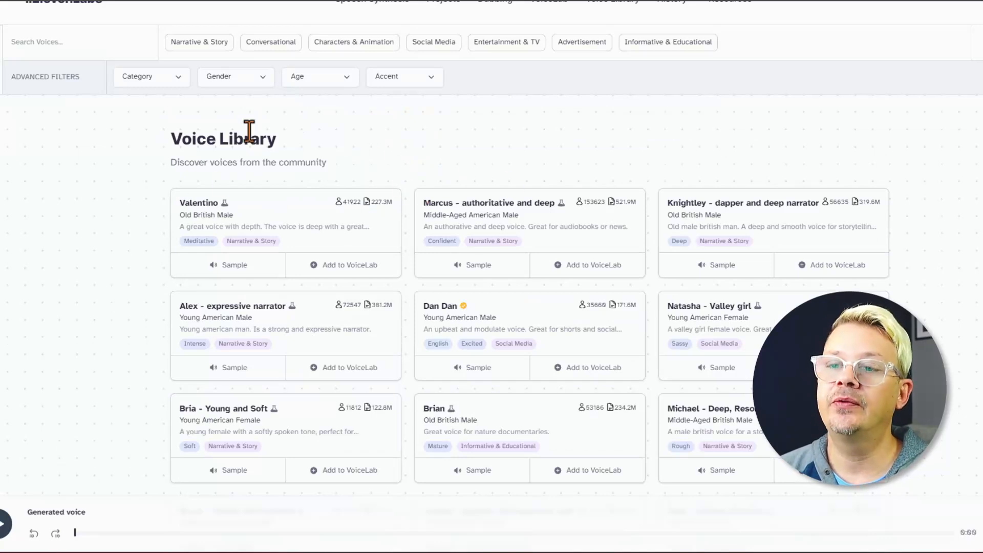
{"action": "left_click", "coordinate": [214, 267]}
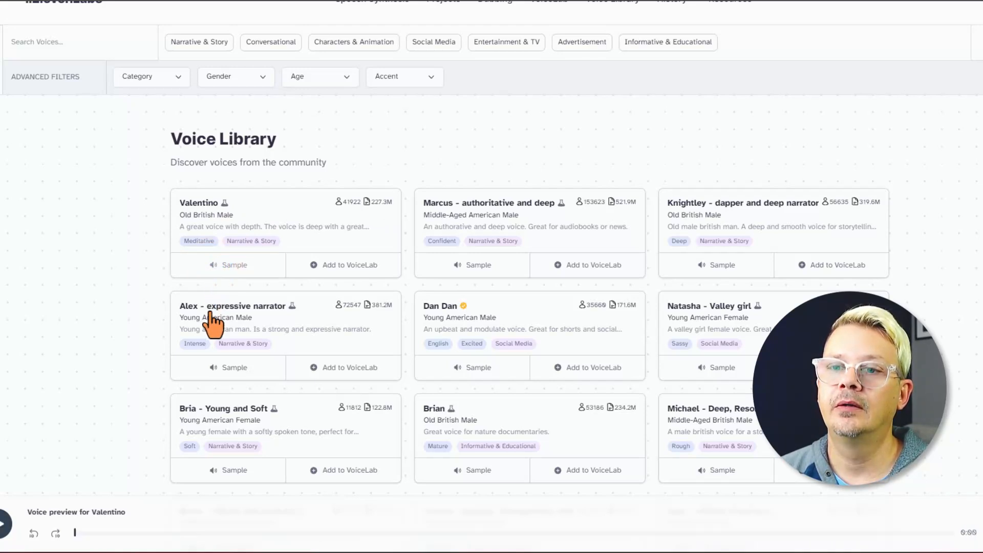
{"action": "left_click", "coordinate": [215, 369]}
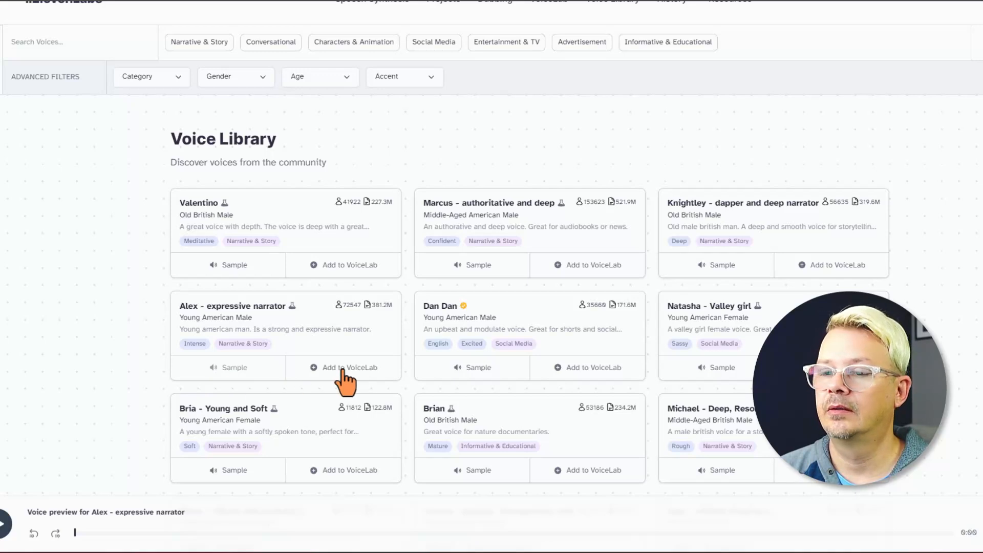
{"action": "left_click", "coordinate": [446, 363]}
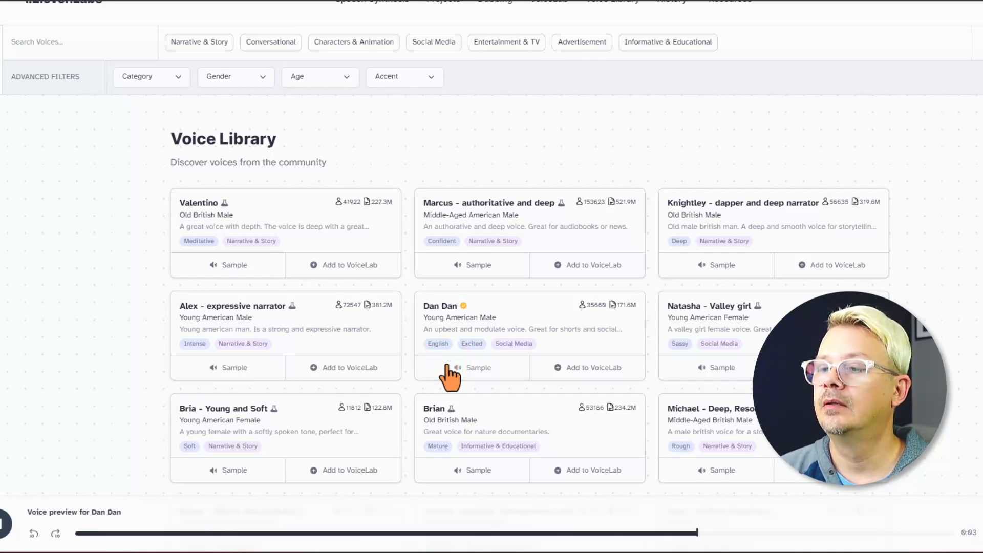
{"action": "scroll", "coordinate": [447, 373], "scroll_direction": "down", "scroll_amount": 3}
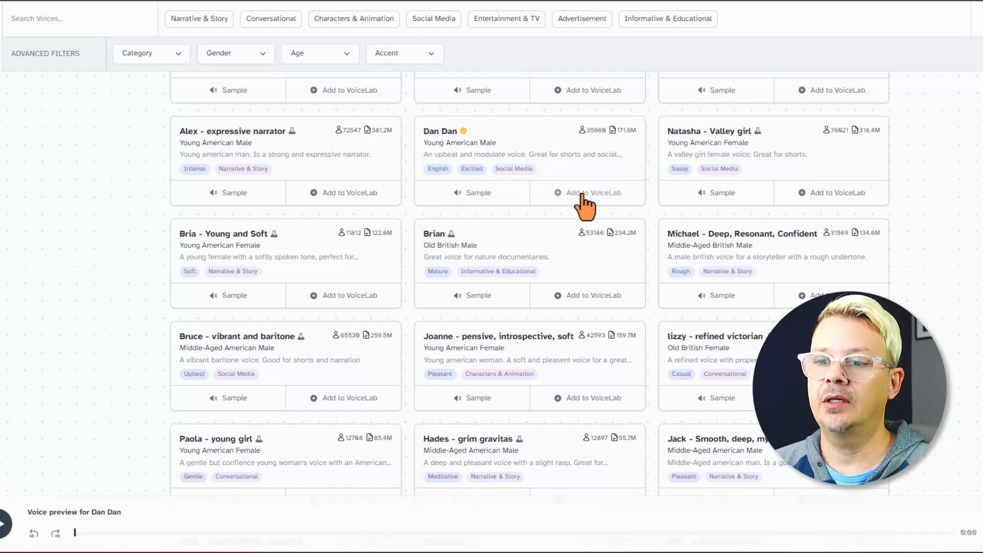
{"action": "scroll", "coordinate": [592, 220], "scroll_direction": "down", "scroll_amount": 10}
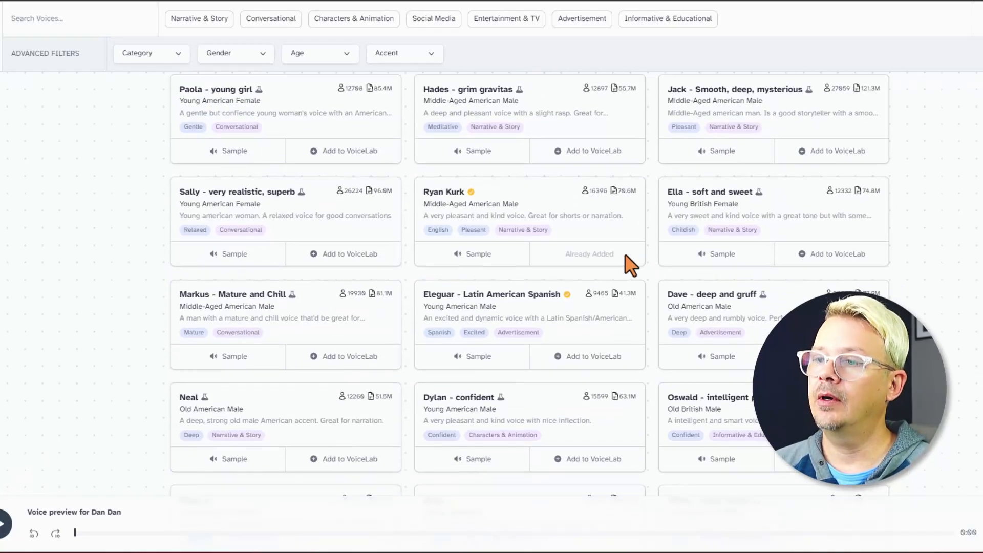
{"action": "scroll", "coordinate": [553, 279], "scroll_direction": "down", "scroll_amount": 7}
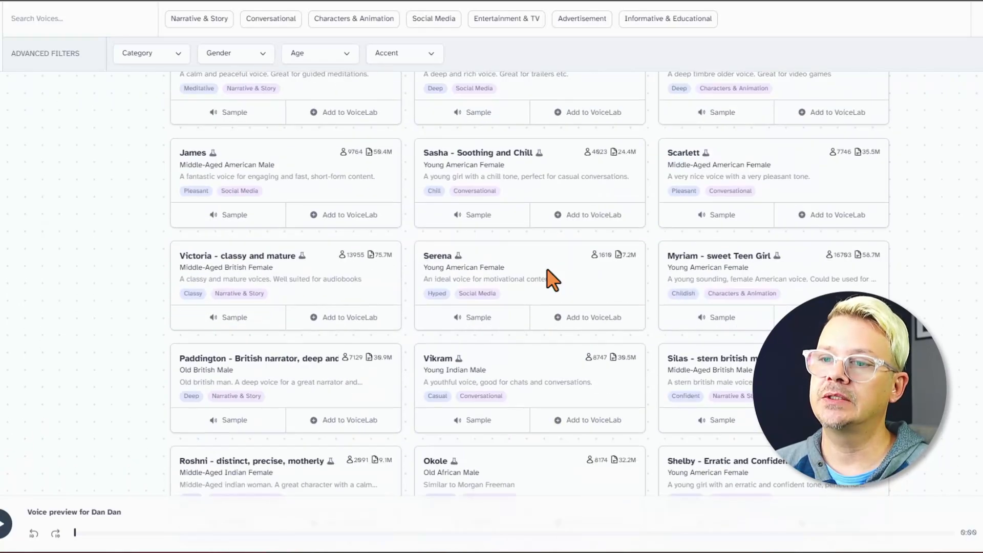
{"action": "scroll", "coordinate": [553, 280], "scroll_direction": "up", "scroll_amount": 20}
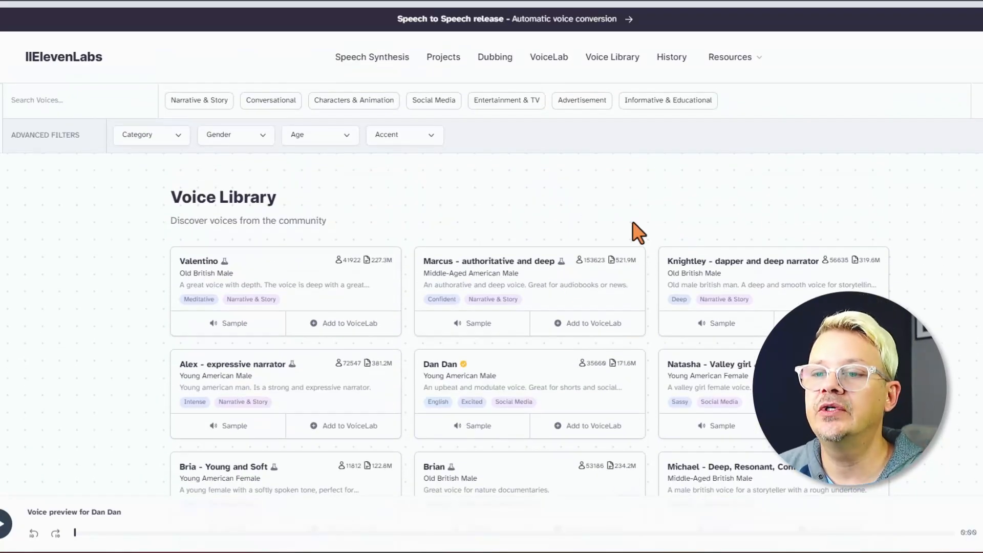
{"action": "mouse_move", "coordinate": [351, 265]}
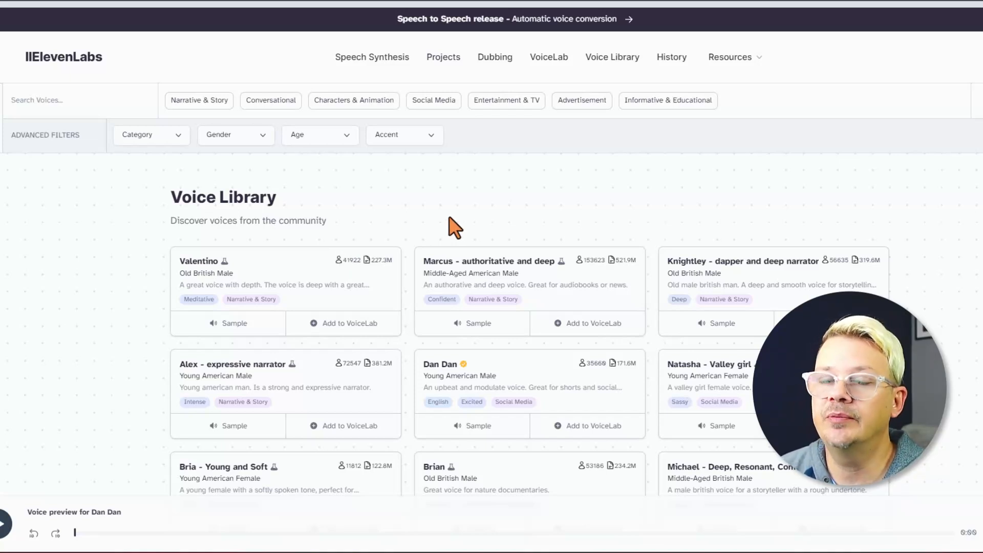
Add the Dan Dan voice from the library to VoiceLab, keeping its suggested name
{"action": "scroll", "coordinate": [481, 210], "scroll_direction": "down", "scroll_amount": 2}
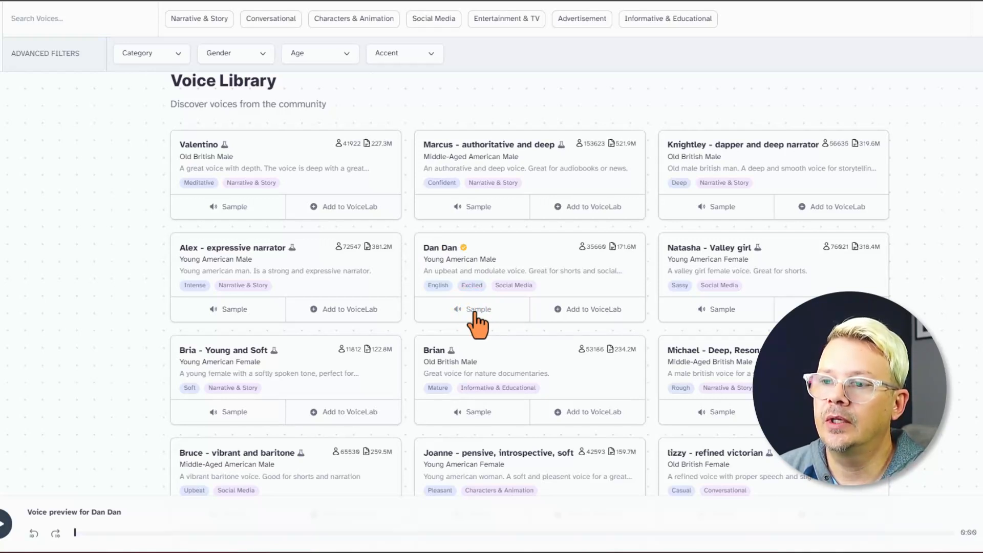
{"action": "left_click", "coordinate": [590, 309]}
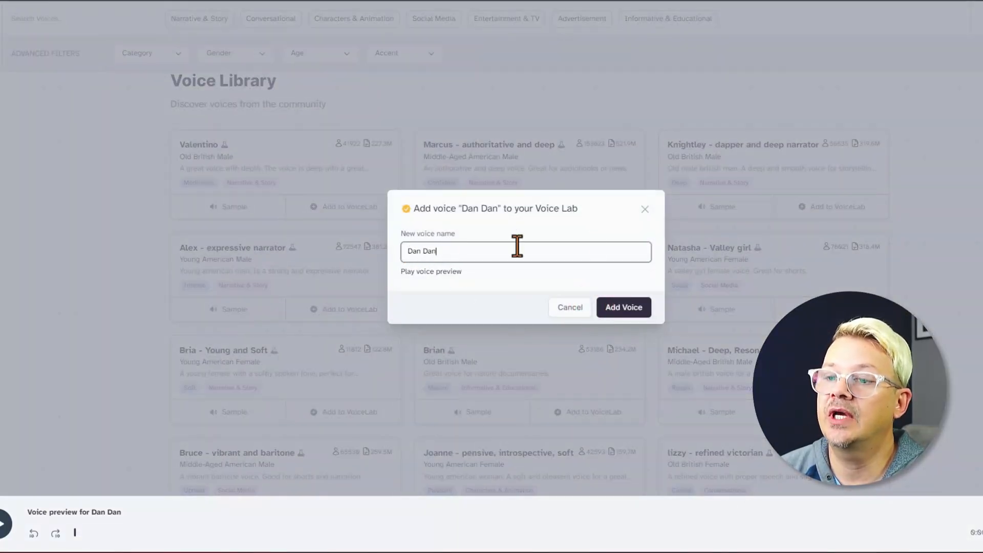
{"action": "left_click", "coordinate": [624, 307]}
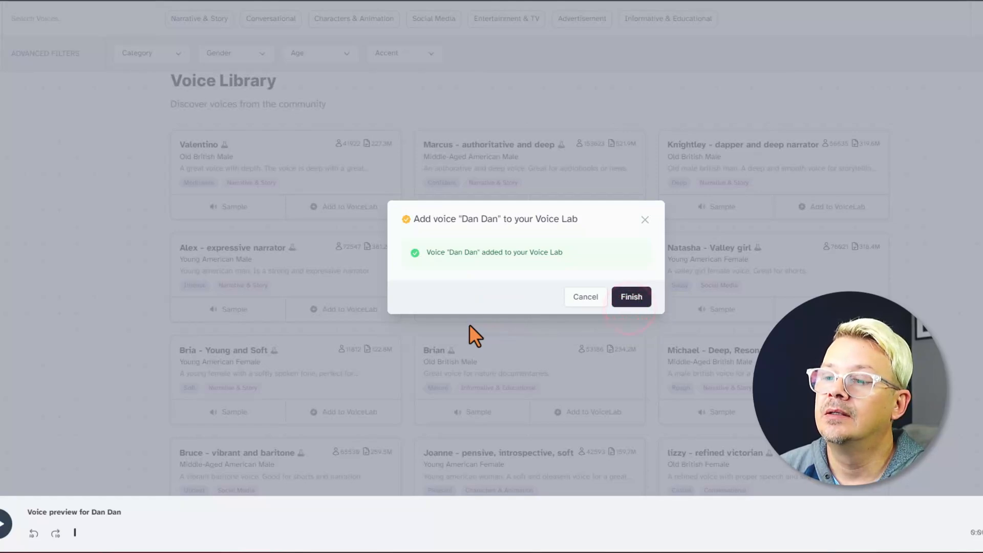
{"action": "left_click", "coordinate": [640, 299]}
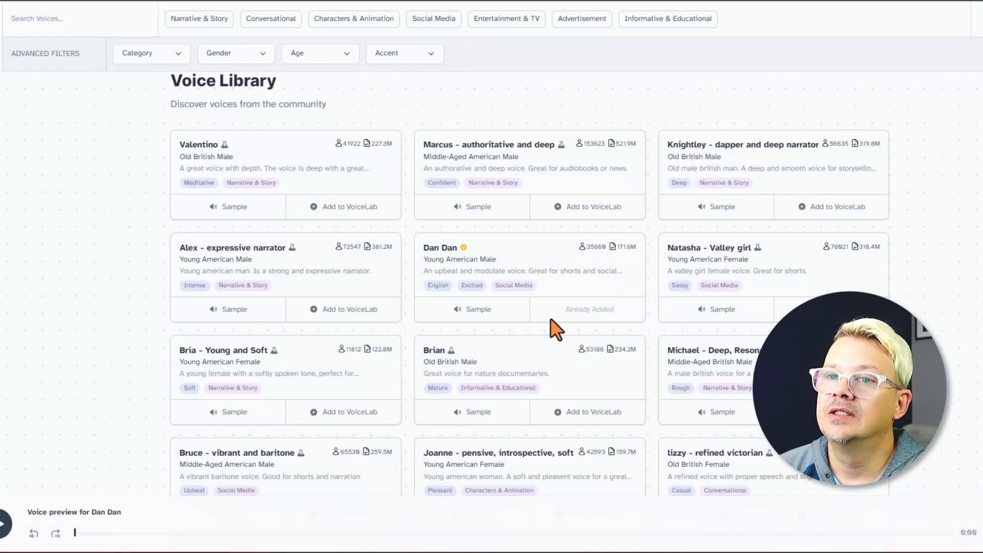
{"action": "scroll", "coordinate": [570, 314], "scroll_direction": "up", "scroll_amount": 3}
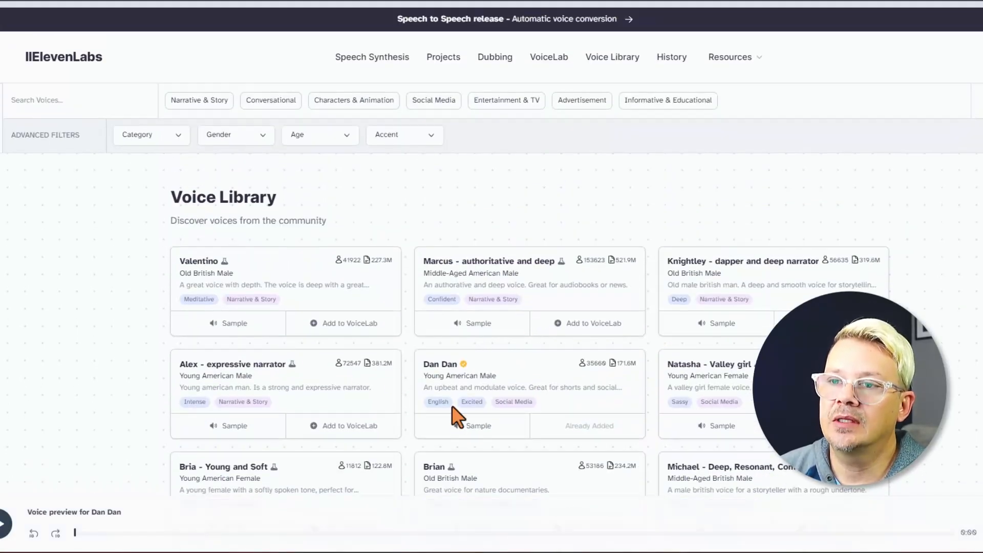
Go to VoiceLab, open the Dan Dan voice for editing to check its name, labels and description, and close it without changes
{"action": "left_click", "coordinate": [580, 212]}
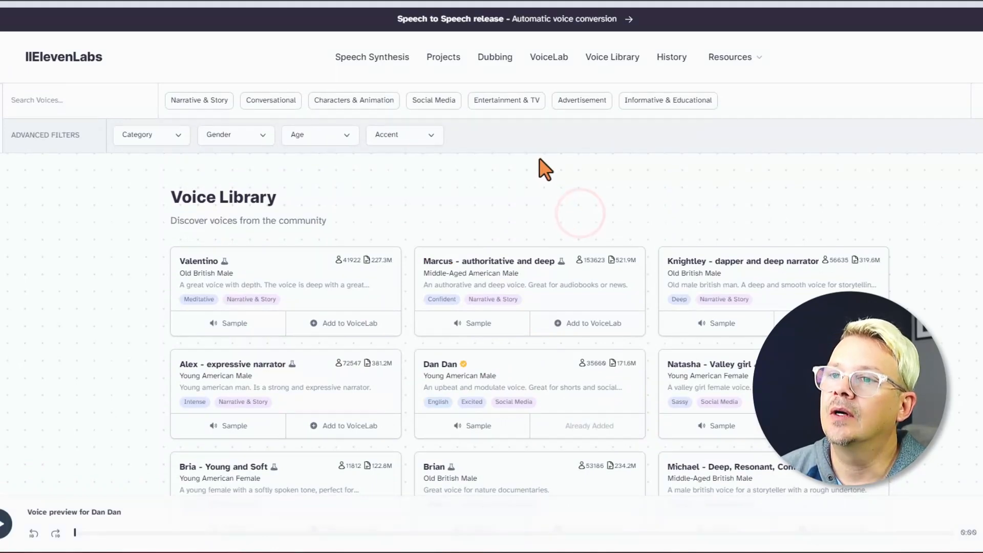
{"action": "left_click", "coordinate": [545, 57]}
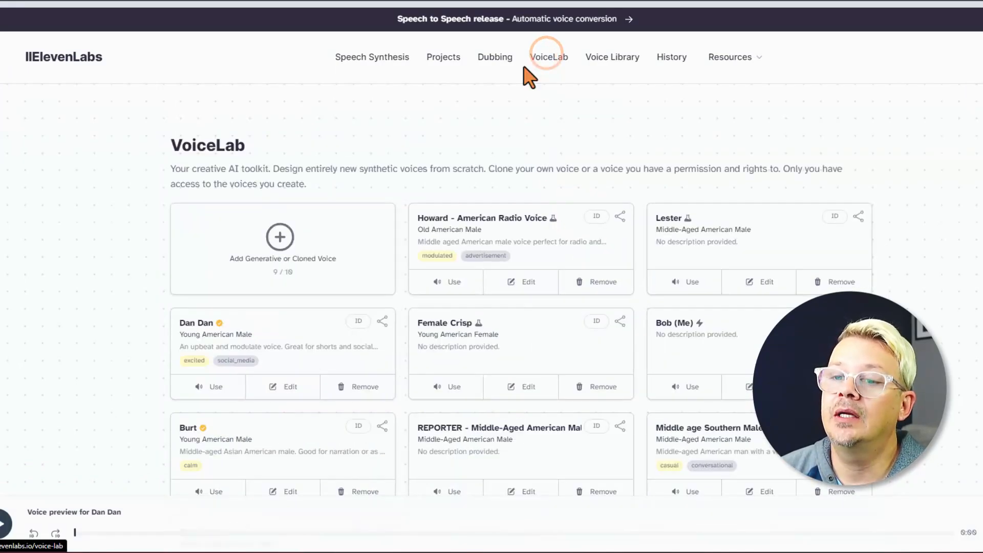
{"action": "scroll", "coordinate": [253, 248], "scroll_direction": "down", "scroll_amount": 3}
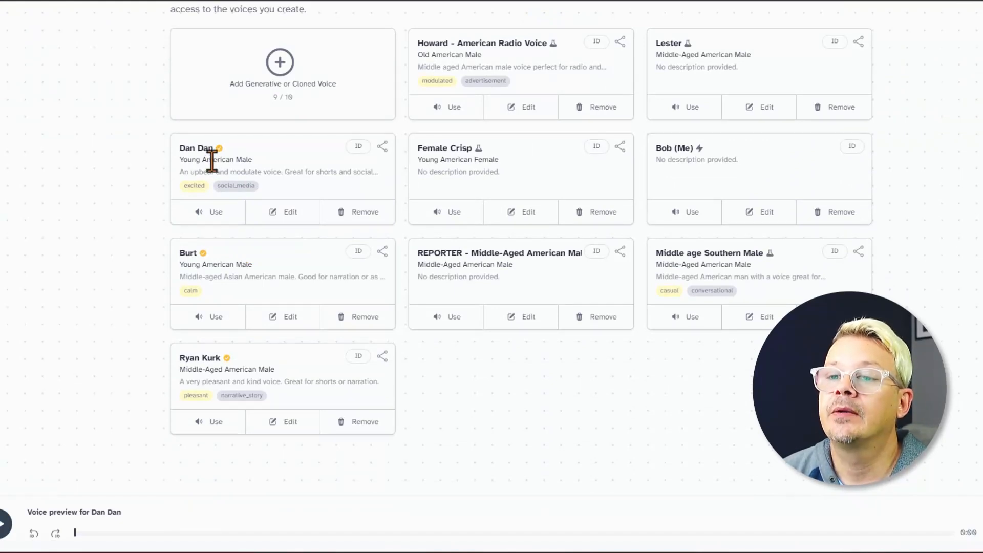
{"action": "left_click", "coordinate": [283, 213]}
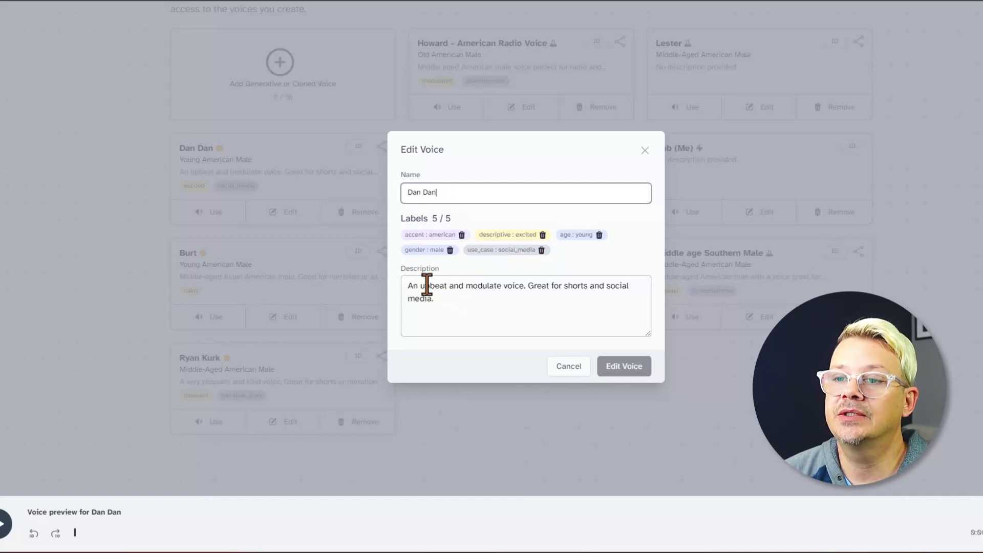
{"action": "left_click", "coordinate": [567, 365]}
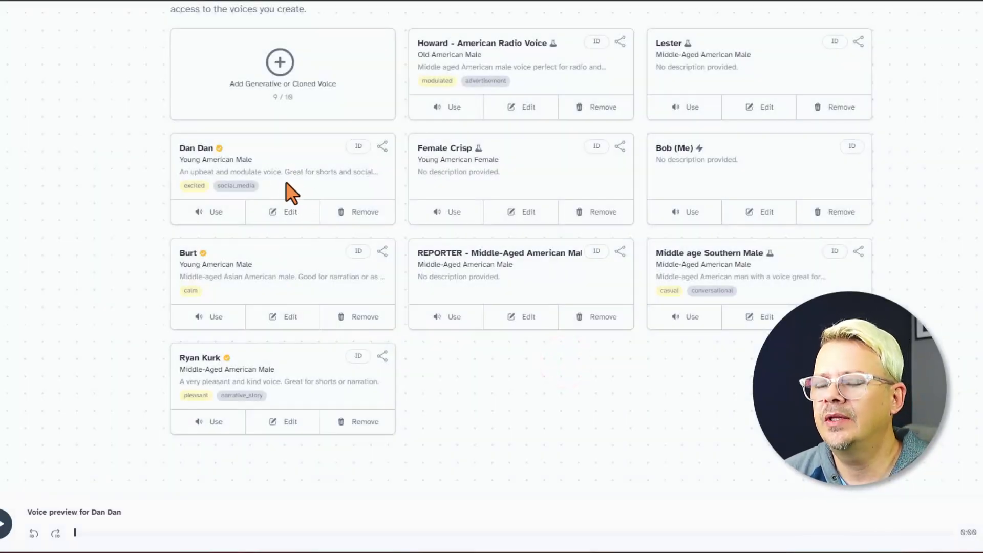
Use the Dan Dan voice from VoiceLab in Speech Synthesis and show its voice settings
{"action": "scroll", "coordinate": [287, 193], "scroll_direction": "up", "scroll_amount": 3}
{"action": "scroll", "coordinate": [285, 195], "scroll_direction": "up", "scroll_amount": 1}
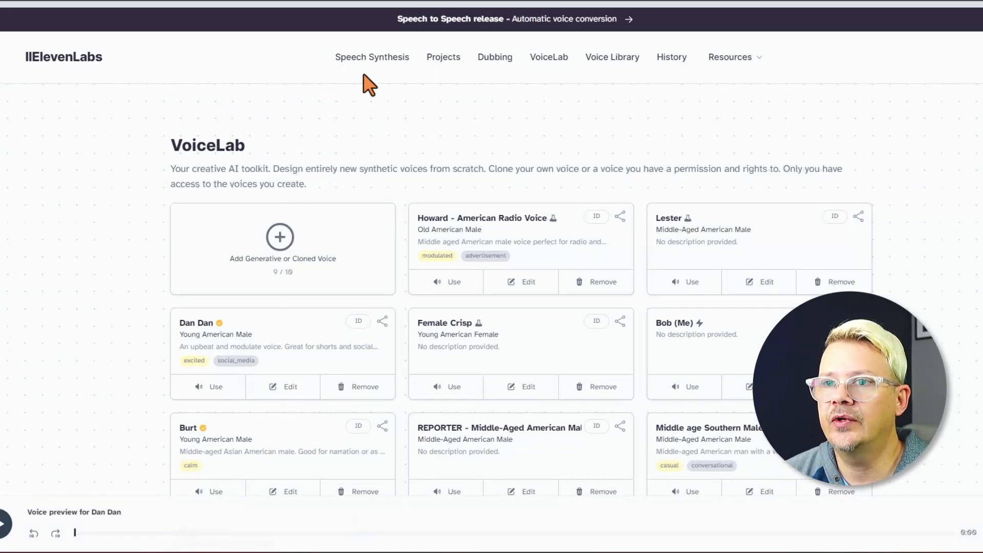
{"action": "left_click", "coordinate": [212, 394]}
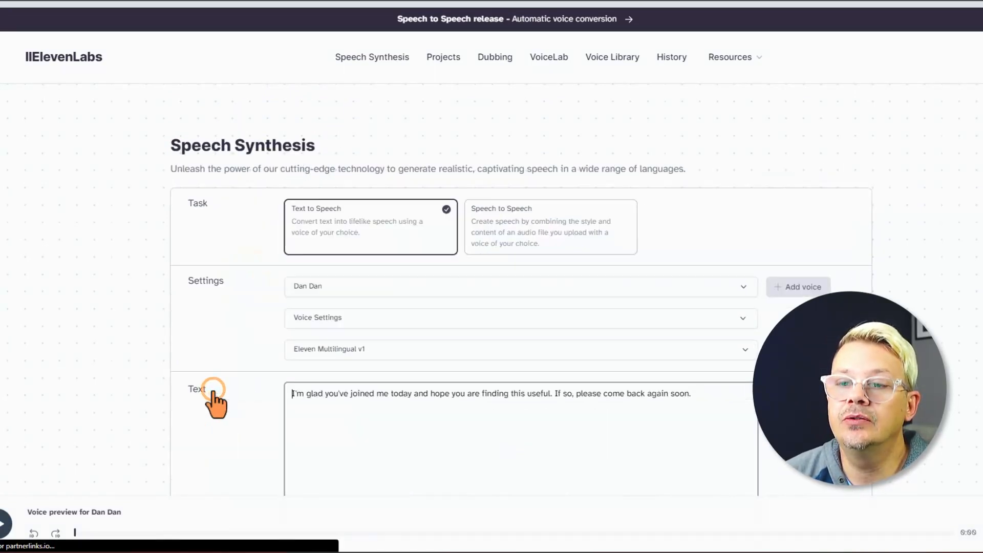
{"action": "scroll", "coordinate": [215, 402], "scroll_direction": "down", "scroll_amount": 3}
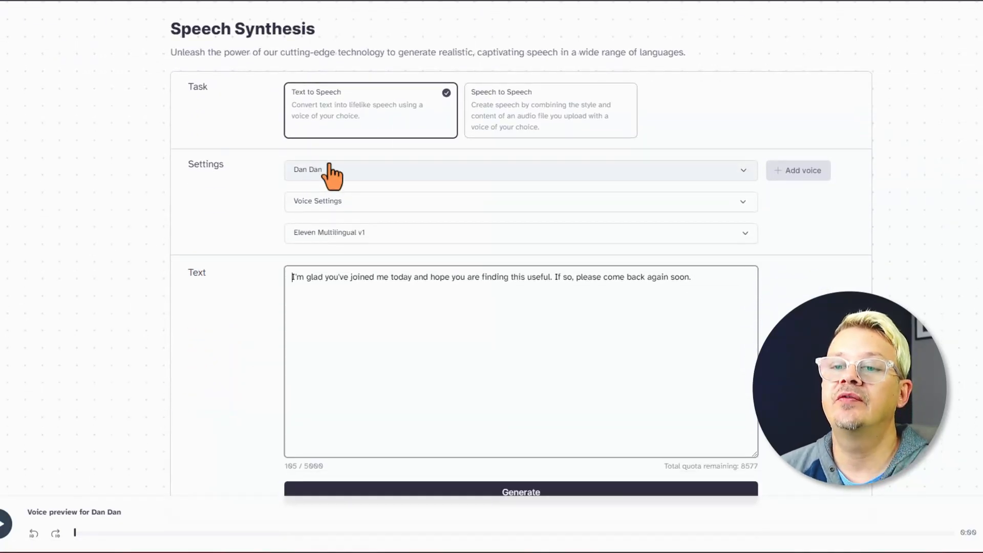
{"action": "left_click", "coordinate": [369, 198]}
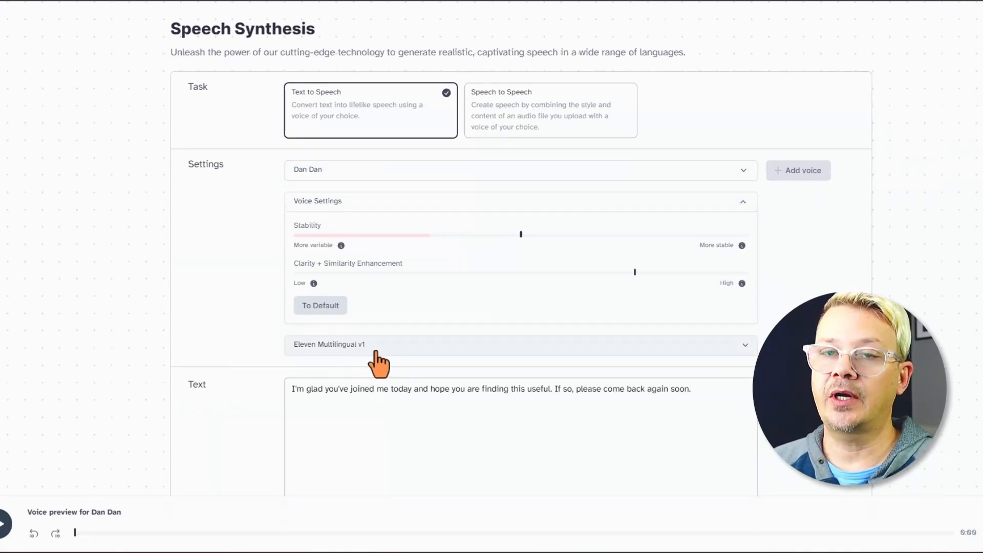
Generate speech from the existing "I'm glad you've joined me today" text with the Dan Dan voice
{"action": "left_click", "coordinate": [429, 428]}
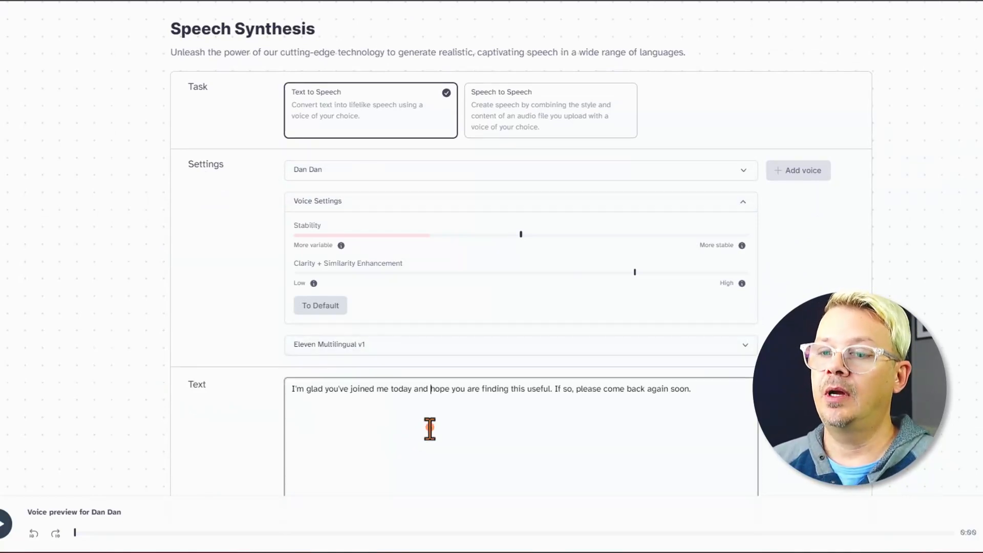
{"action": "scroll", "coordinate": [429, 428], "scroll_direction": "down", "scroll_amount": 5}
{"action": "left_click", "coordinate": [510, 360]}
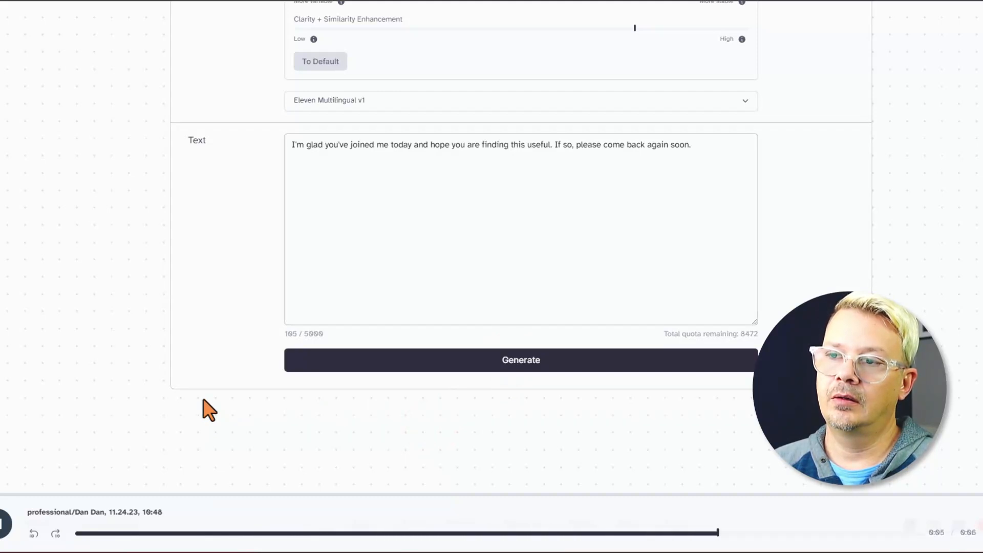
Lower the Dan Dan voice's Stability to the upper end of the red range, leaving Clarity + Similarity Enhancement as it is
{"action": "scroll", "coordinate": [210, 409], "scroll_direction": "up", "scroll_amount": 2}
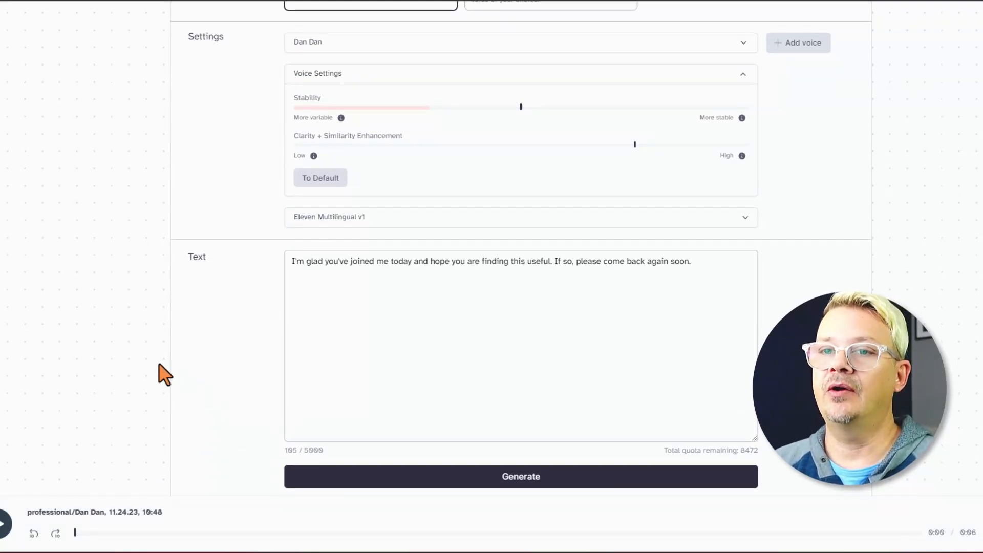
{"action": "scroll", "coordinate": [160, 374], "scroll_direction": "up", "scroll_amount": 3}
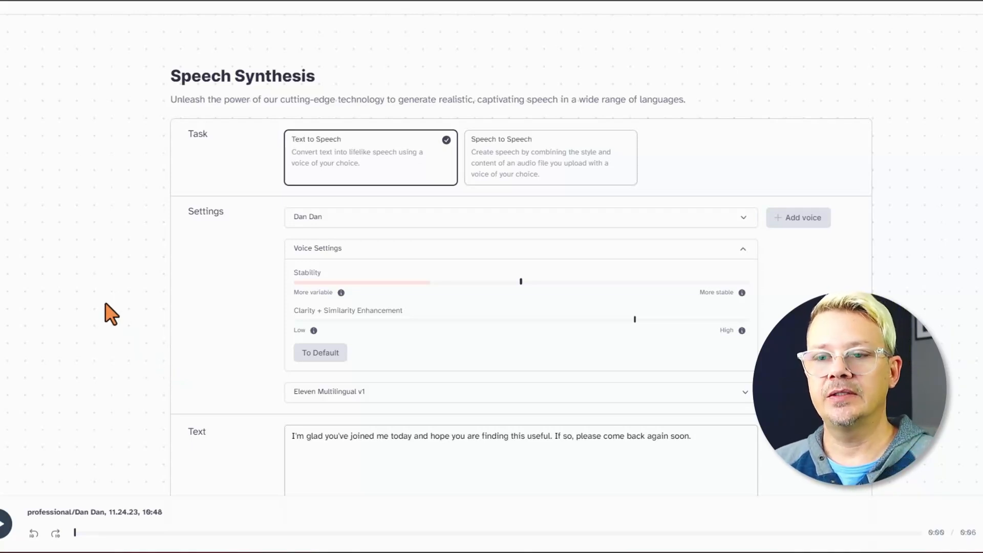
{"action": "scroll", "coordinate": [111, 314], "scroll_direction": "up", "scroll_amount": 2}
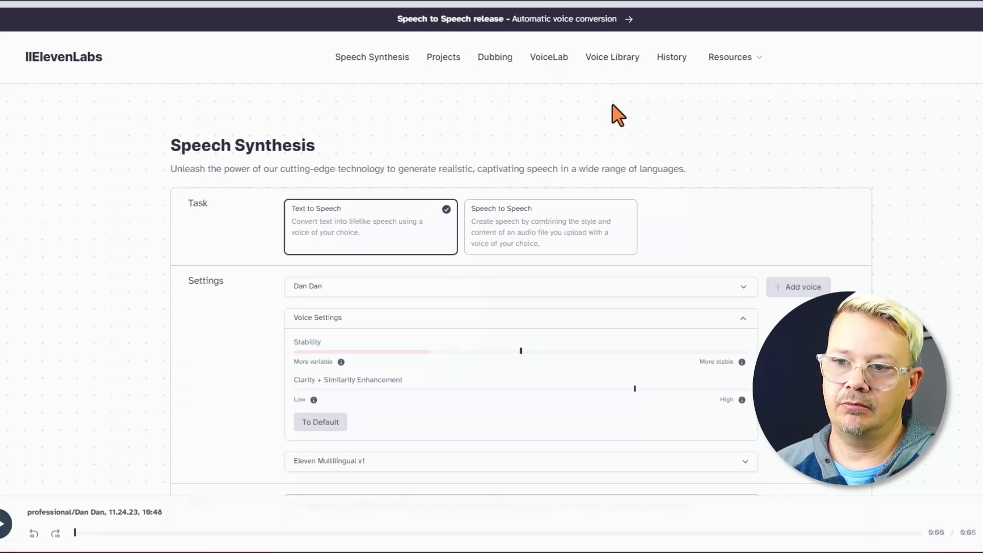
{"action": "scroll", "coordinate": [608, 128], "scroll_direction": "down", "scroll_amount": 2}
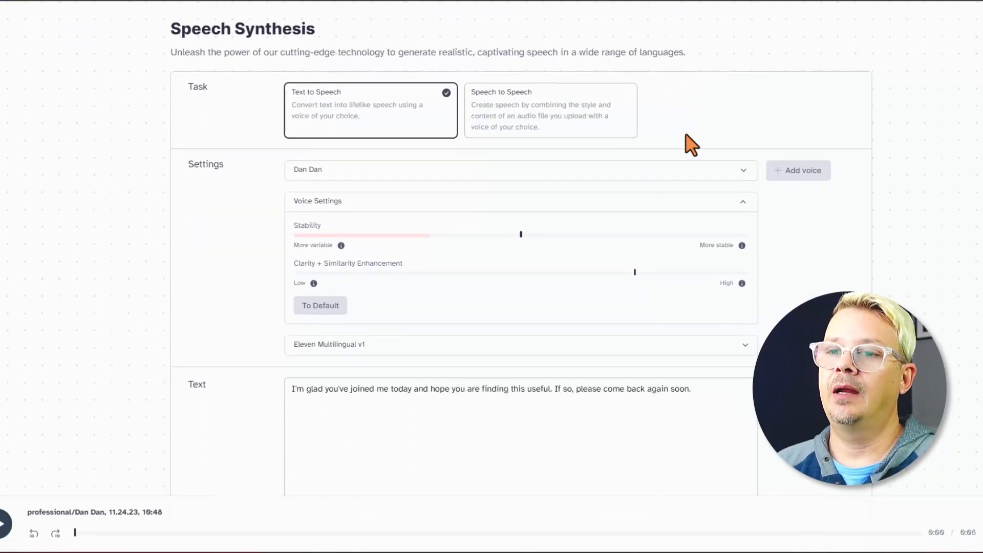
{"action": "scroll", "coordinate": [630, 278], "scroll_direction": "up", "scroll_amount": 1}
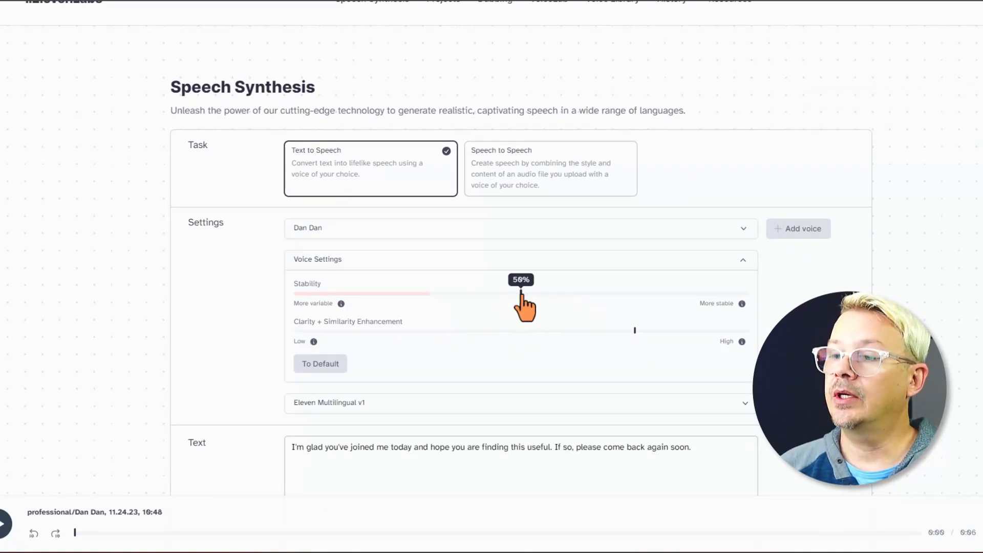
{"action": "left_click_drag", "start_coordinate": [521, 291], "coordinate": [432, 302]}
{"action": "mouse_move", "coordinate": [341, 305]}
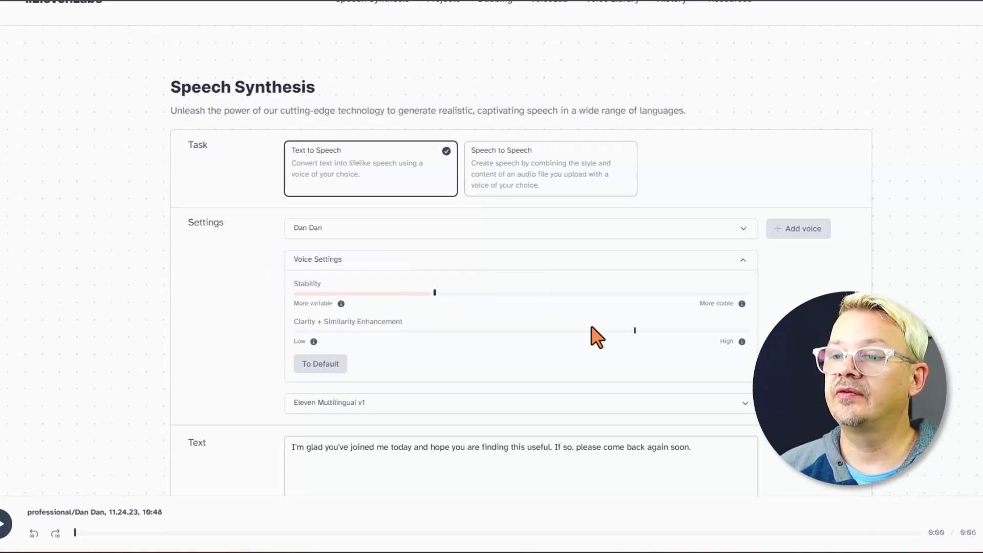
{"action": "mouse_move", "coordinate": [434, 298]}
{"action": "left_click_drag", "start_coordinate": [435, 298], "coordinate": [430, 298]}
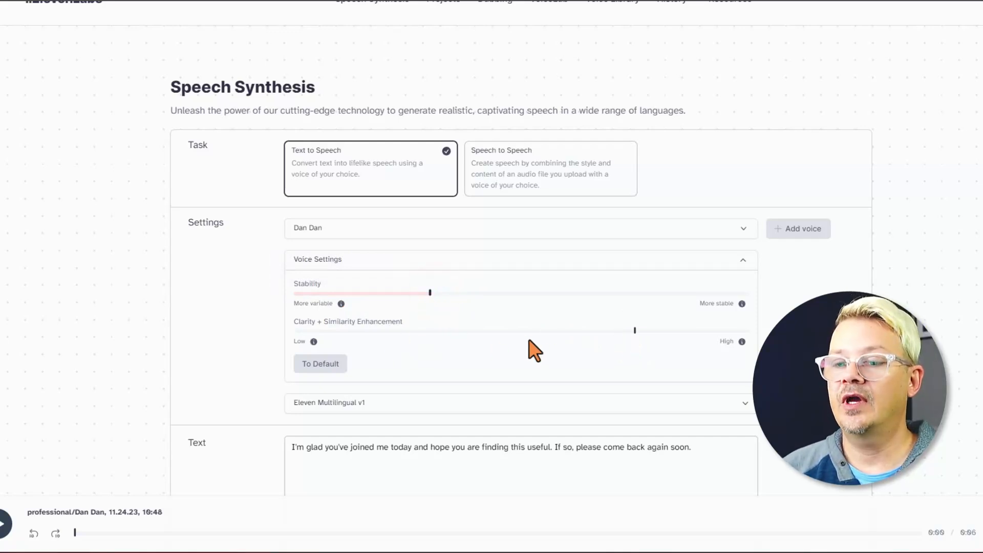
Generate the same text again with the lowered Stability, review the voice settings and collapse them
{"action": "scroll", "coordinate": [521, 267], "scroll_direction": "down", "scroll_amount": 5}
{"action": "left_click", "coordinate": [511, 377]}
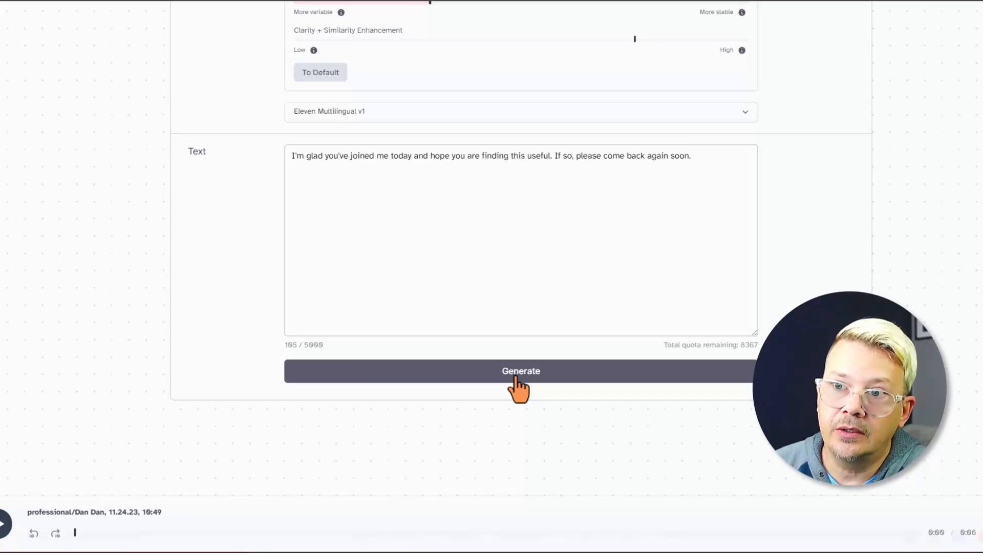
{"action": "scroll", "coordinate": [492, 302], "scroll_direction": "up", "scroll_amount": 3}
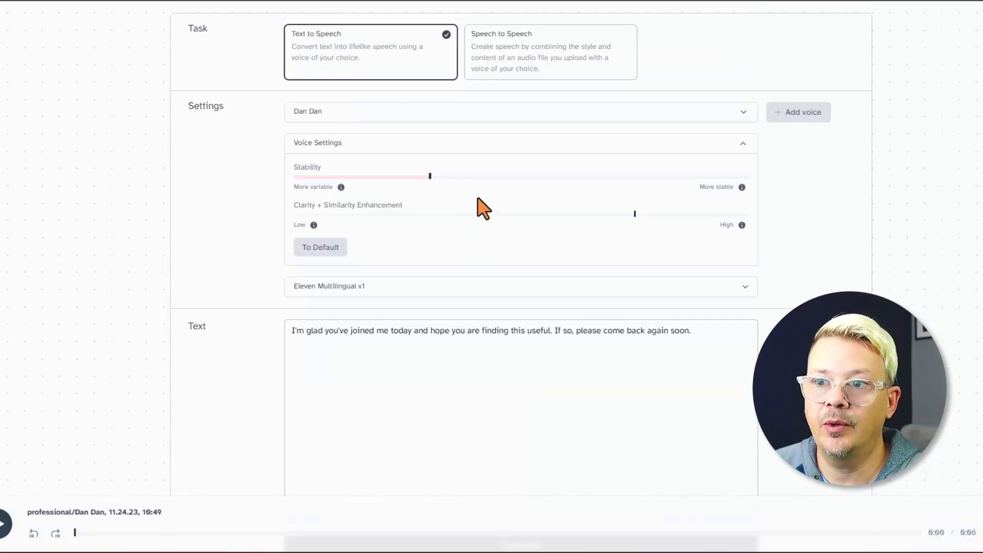
{"action": "mouse_move", "coordinate": [430, 178]}
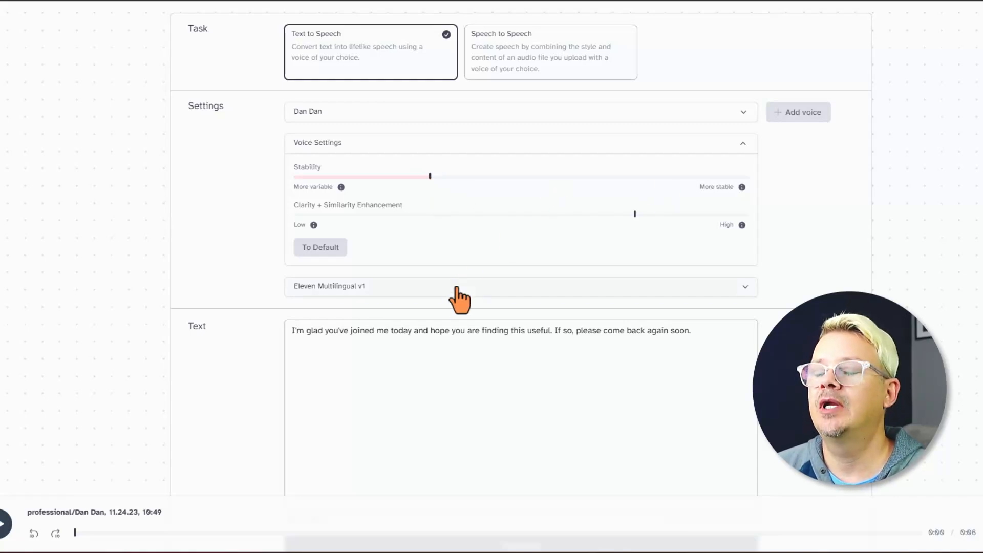
{"action": "scroll", "coordinate": [382, 340], "scroll_direction": "down", "scroll_amount": 3}
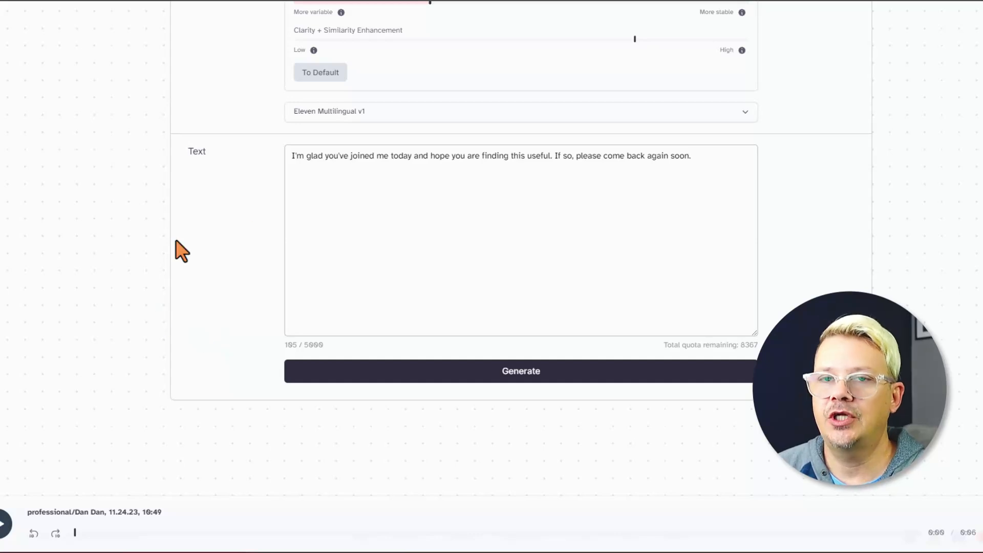
{"action": "scroll", "coordinate": [904, 253], "scroll_direction": "up", "scroll_amount": 6}
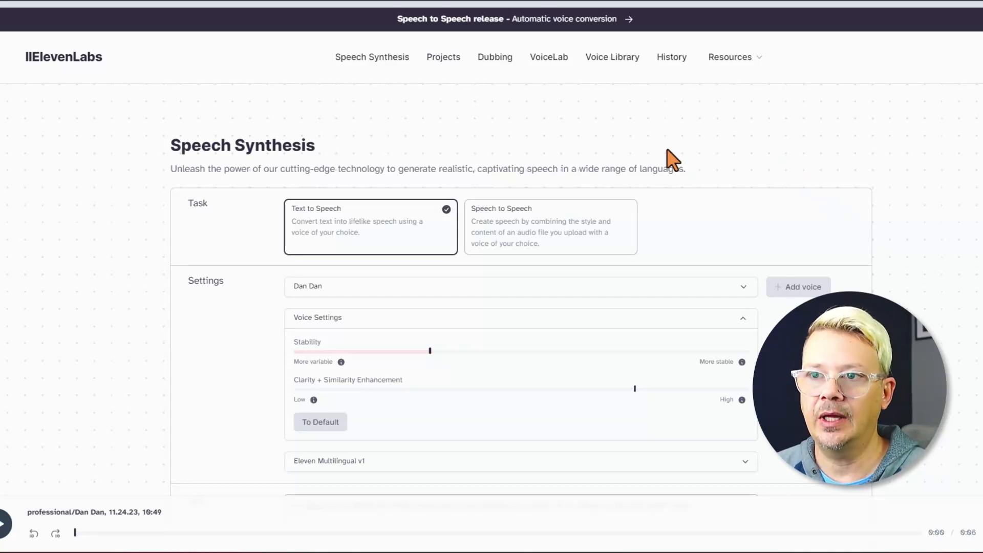
{"action": "scroll", "coordinate": [97, 226], "scroll_direction": "down", "scroll_amount": 2}
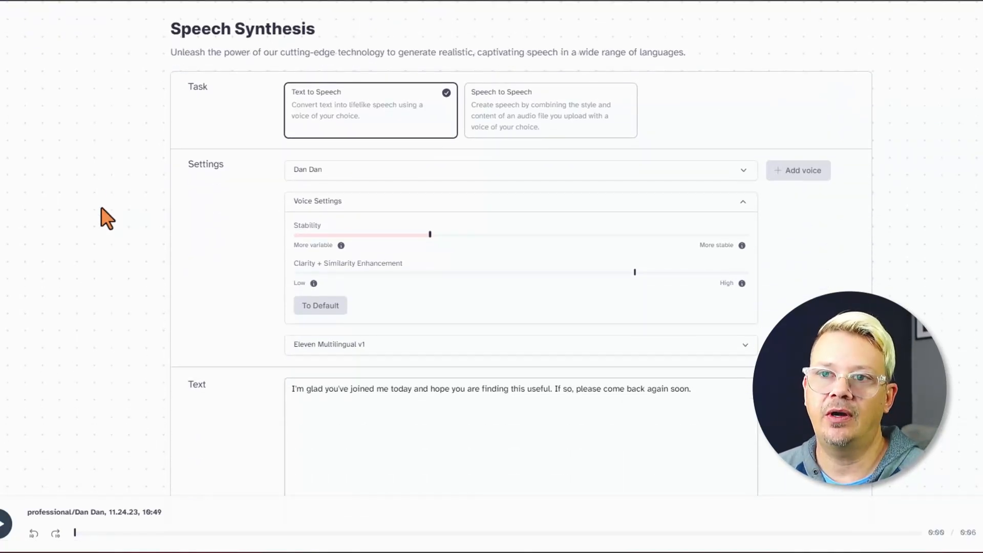
{"action": "left_click", "coordinate": [318, 201]}
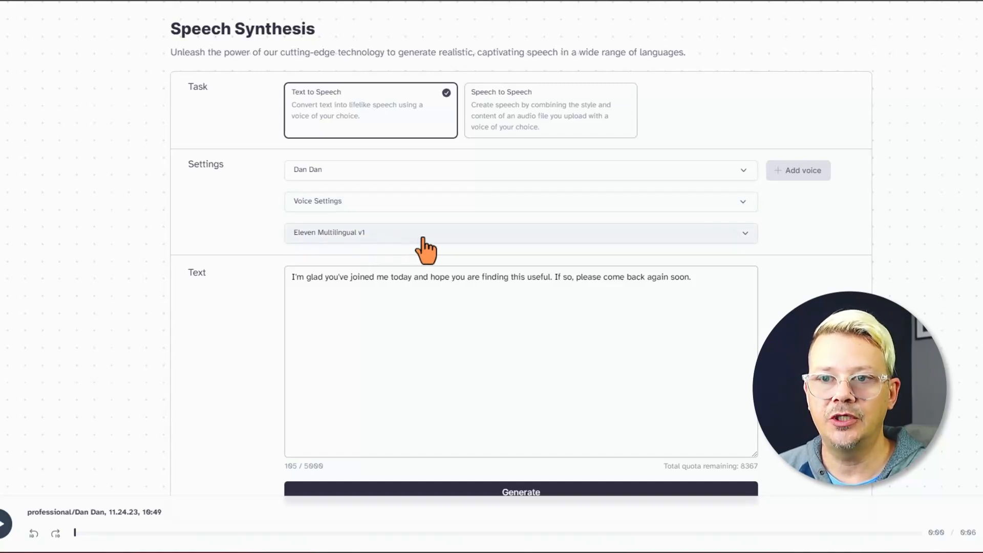
Return to the Voice Library by way of VoiceLab and look through the range of community voices far down the list
{"action": "scroll", "coordinate": [439, 259], "scroll_direction": "up", "scroll_amount": 3}
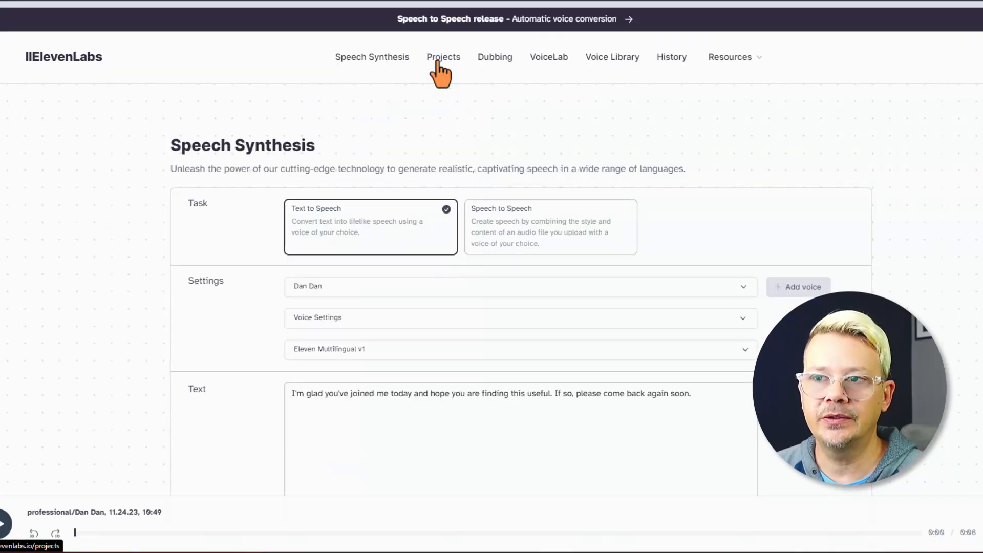
{"action": "left_click", "coordinate": [547, 61]}
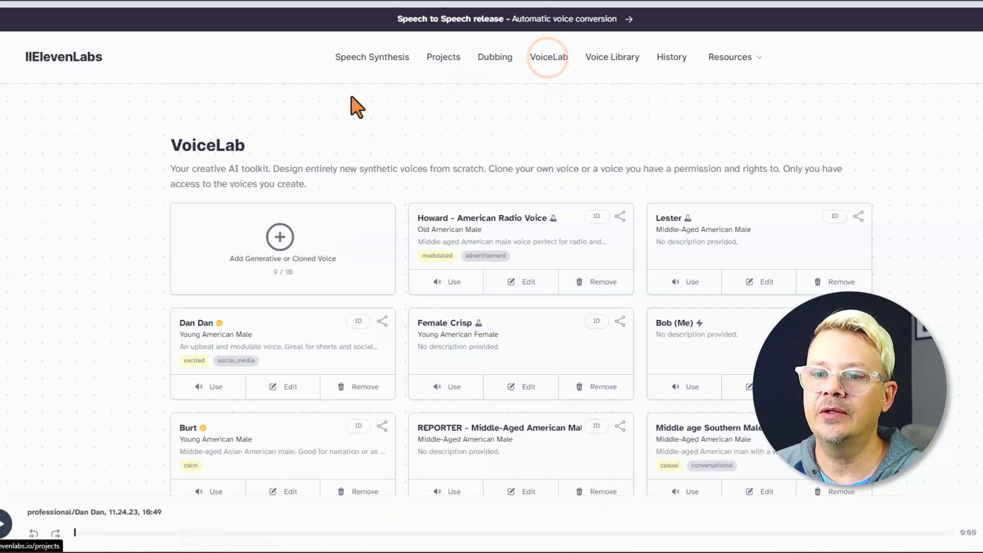
{"action": "left_click", "coordinate": [614, 56]}
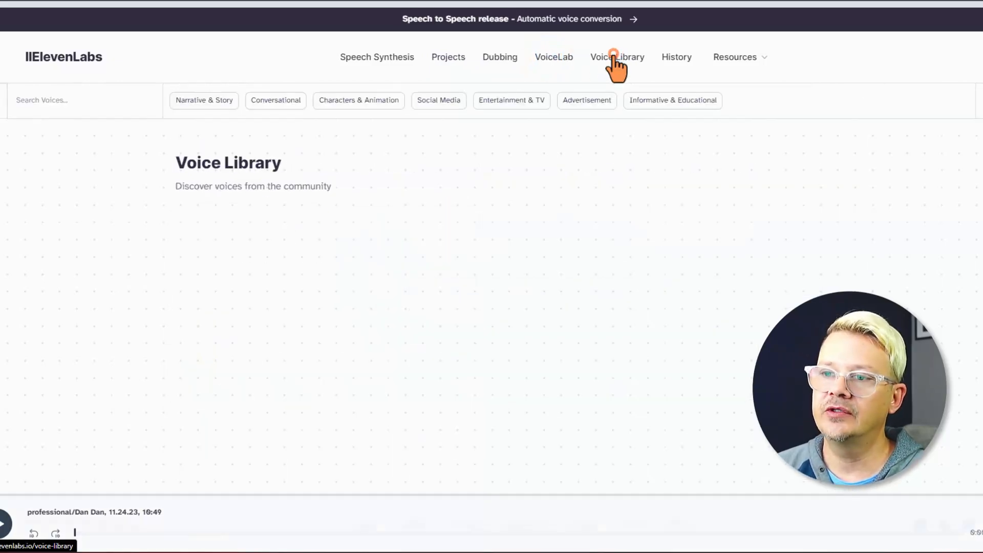
{"action": "scroll", "coordinate": [823, 425], "scroll_direction": "down", "scroll_amount": 10}
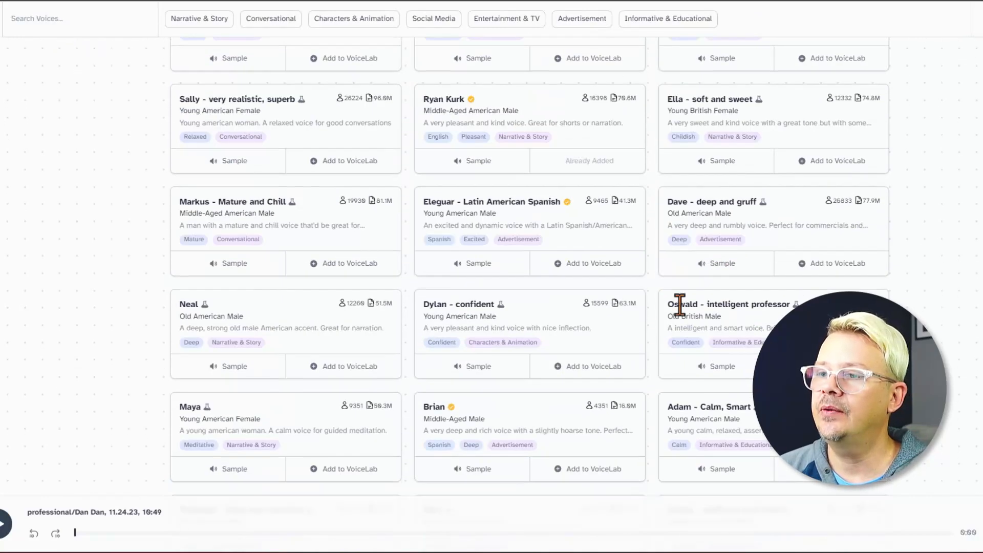
{"action": "scroll", "coordinate": [378, 325], "scroll_direction": "down", "scroll_amount": 1}
{"action": "scroll", "coordinate": [378, 324], "scroll_direction": "down", "scroll_amount": 3}
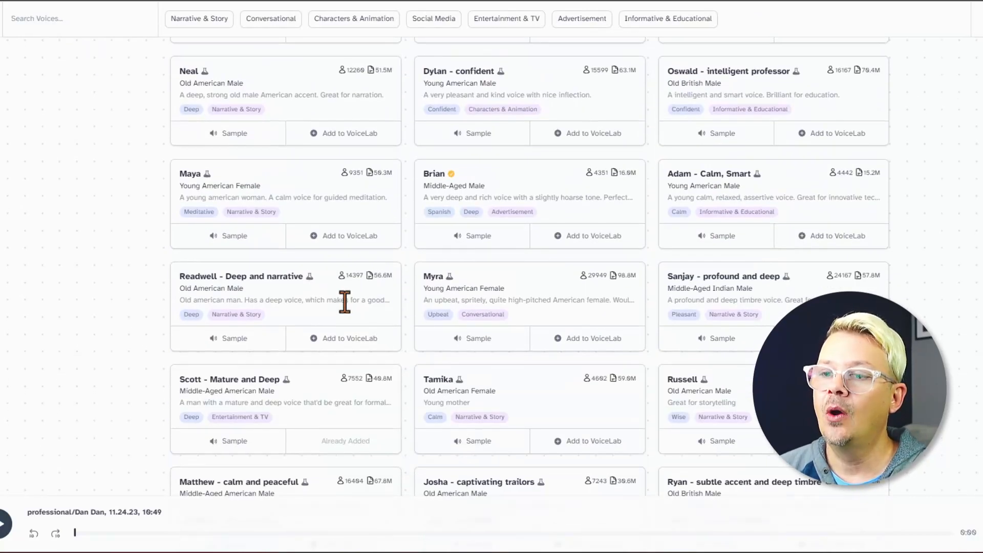
{"action": "scroll", "coordinate": [410, 225], "scroll_direction": "down", "scroll_amount": 2}
{"action": "scroll", "coordinate": [348, 233], "scroll_direction": "down", "scroll_amount": 10}
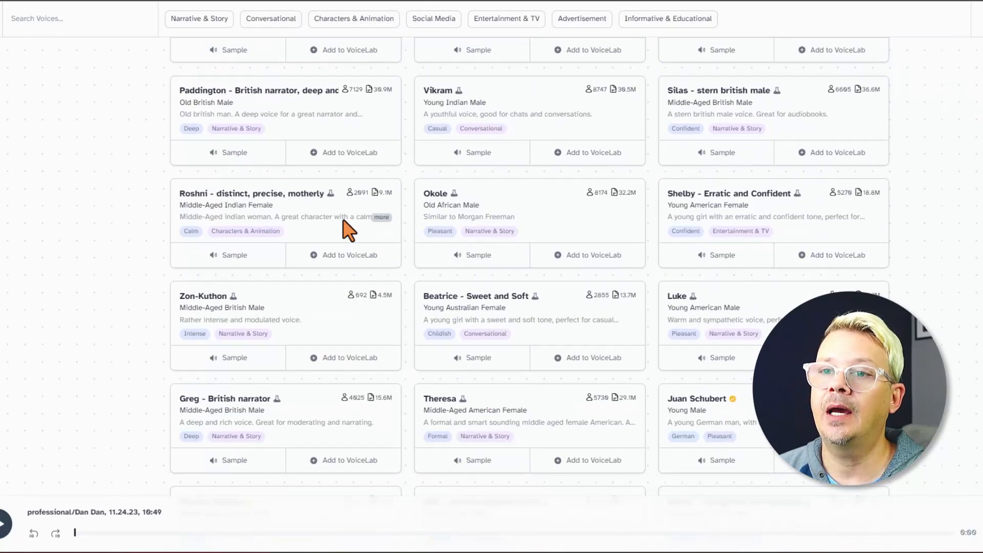
{"action": "scroll", "coordinate": [347, 235], "scroll_direction": "down", "scroll_amount": 8}
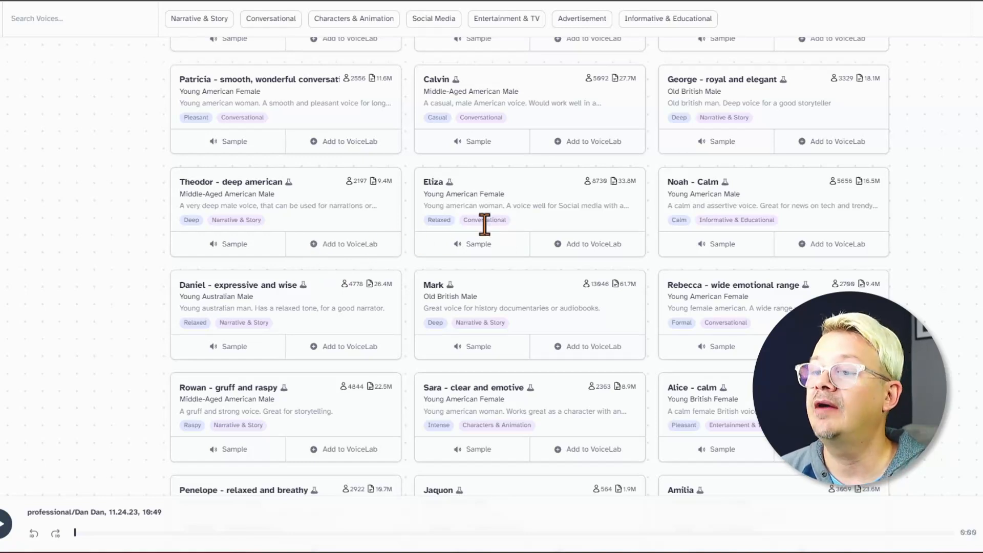
{"action": "scroll", "coordinate": [484, 226], "scroll_direction": "down", "scroll_amount": 5}
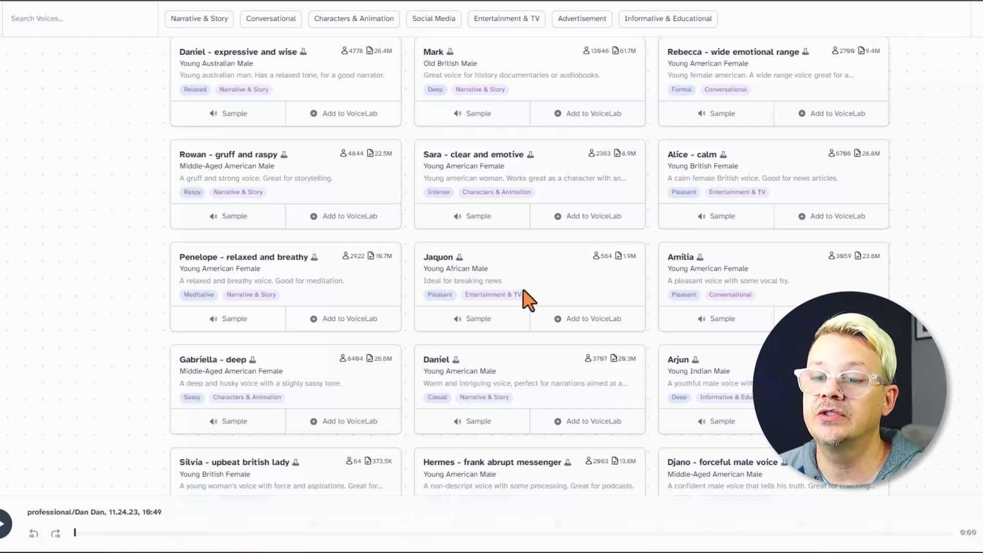
{"action": "scroll", "coordinate": [531, 302], "scroll_direction": "down", "scroll_amount": 2}
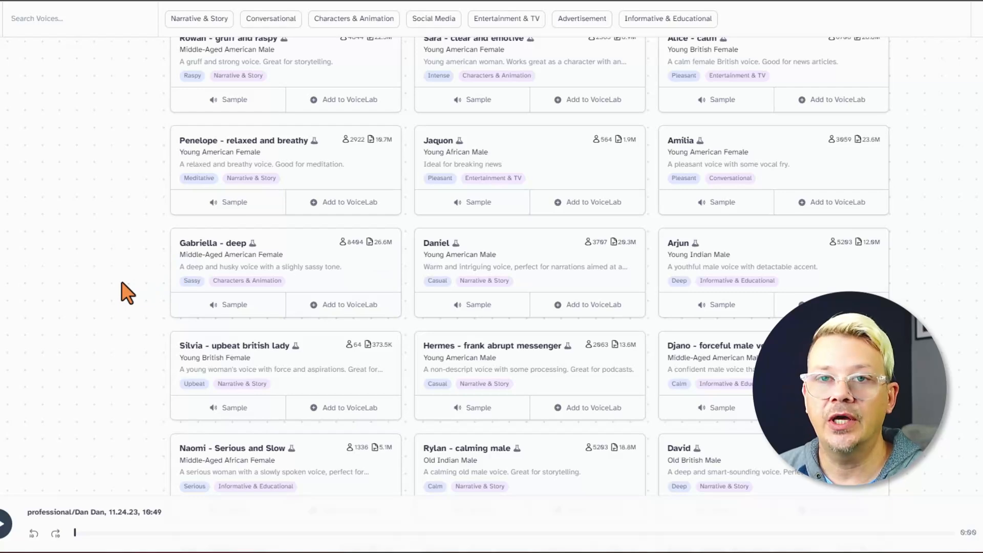
{"action": "scroll", "coordinate": [131, 295], "scroll_direction": "down", "scroll_amount": 8}
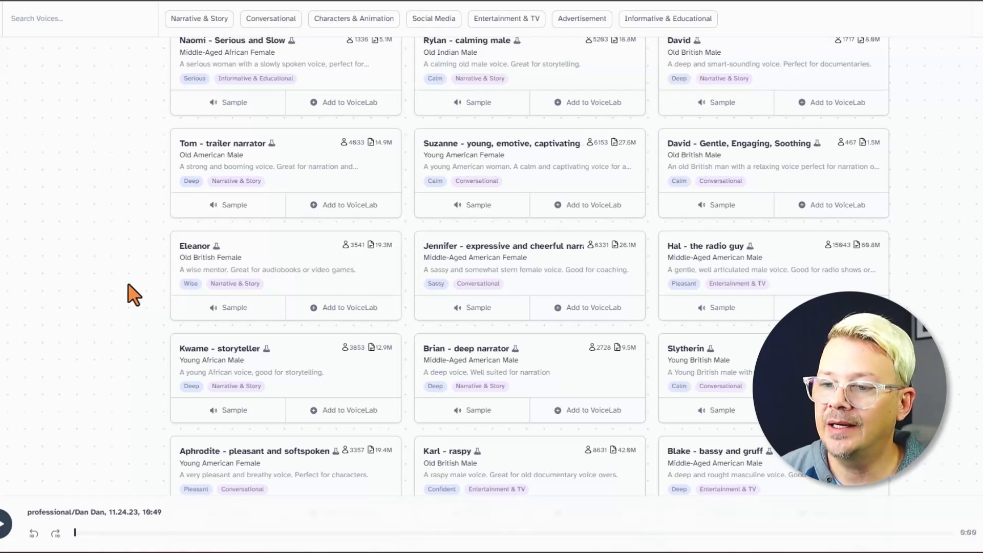
{"action": "scroll", "coordinate": [150, 280], "scroll_direction": "down", "scroll_amount": 10}
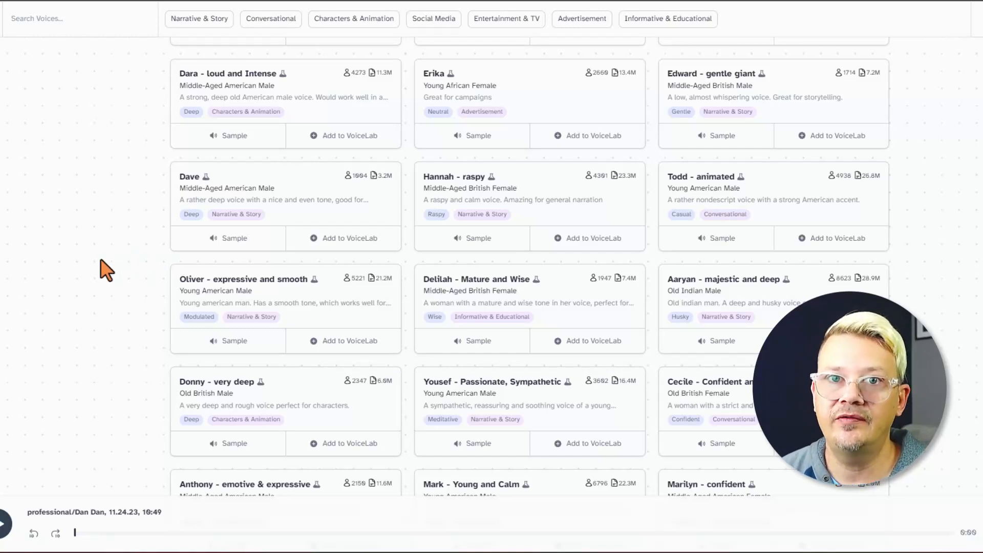
{"action": "scroll", "coordinate": [74, 264], "scroll_direction": "down", "scroll_amount": 9}
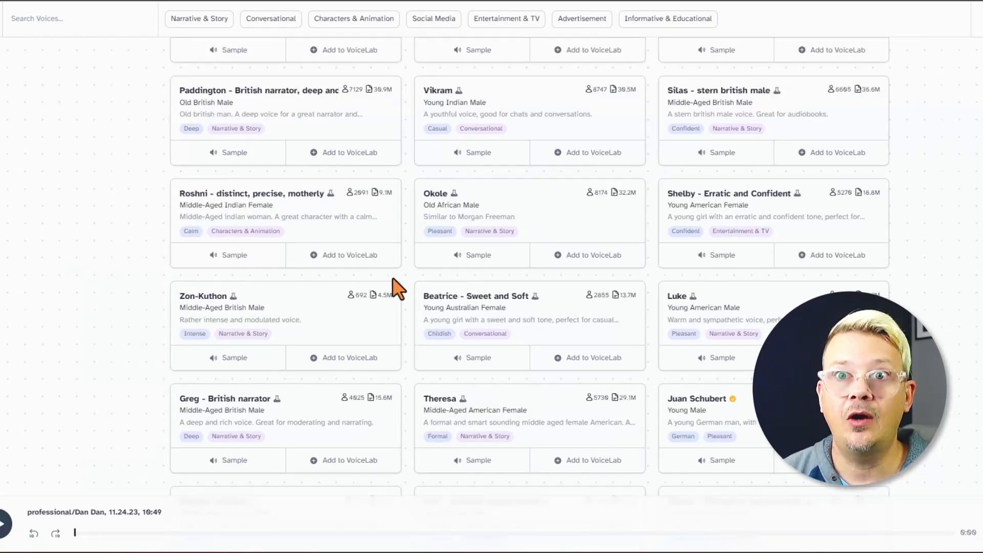